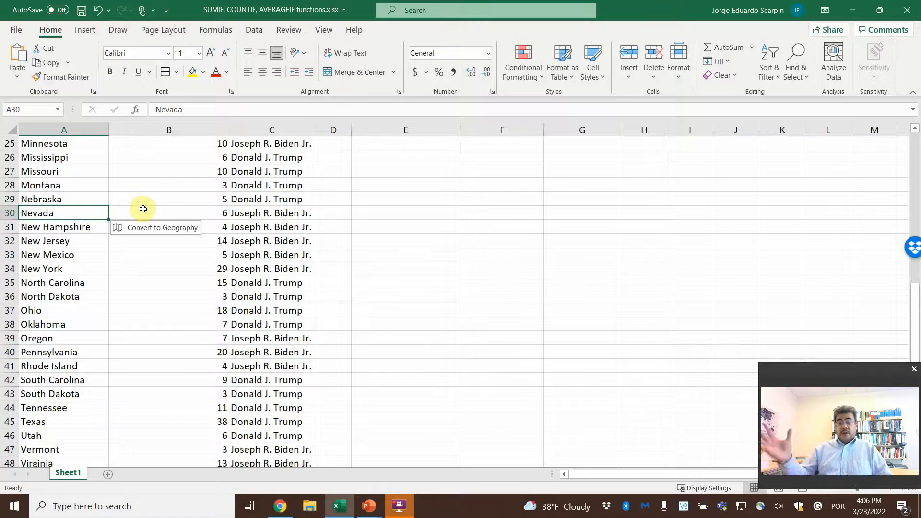
- Remove the asterisk from the state name "Maine*" in cell A21 and check the rest of the state list
{"action": "scroll", "coordinate": [144, 230], "scroll_direction": "down", "scroll_amount": 3}
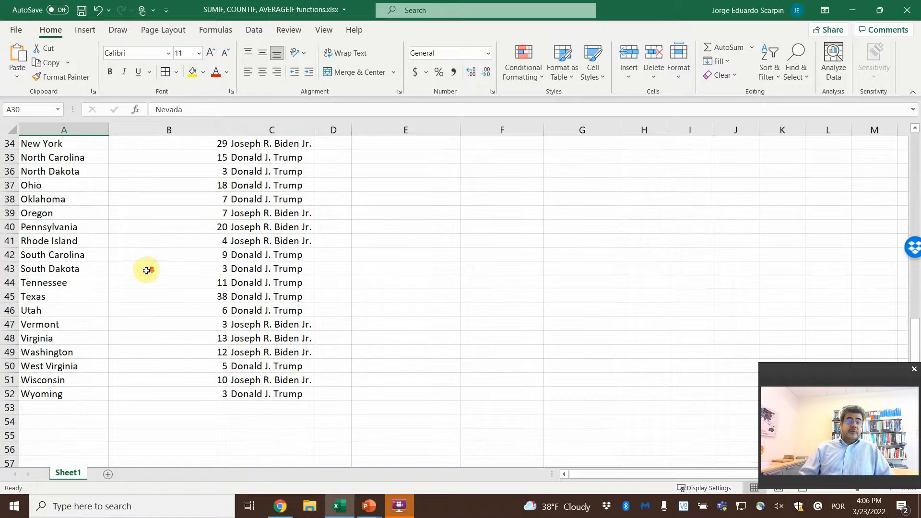
{"action": "scroll", "coordinate": [147, 269], "scroll_direction": "up", "scroll_amount": 11}
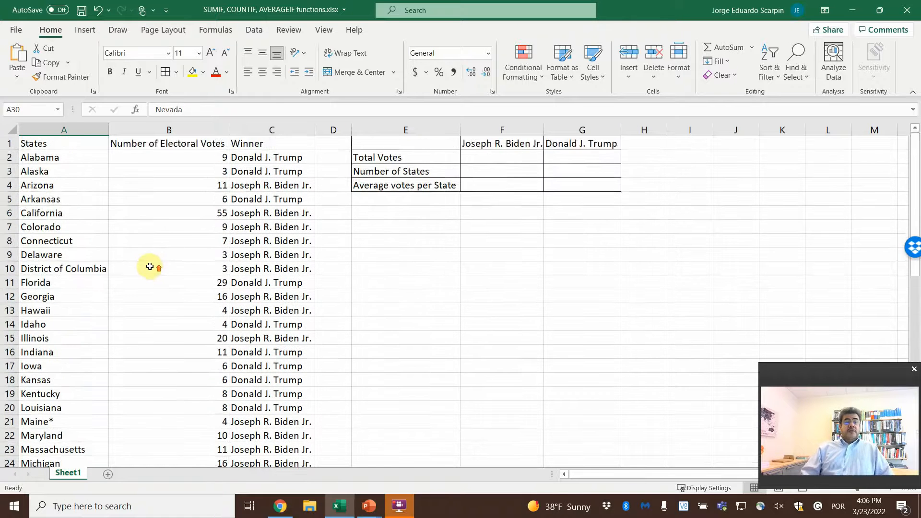
{"action": "scroll", "coordinate": [151, 267], "scroll_direction": "down", "scroll_amount": 4}
{"action": "scroll", "coordinate": [152, 267], "scroll_direction": "down", "scroll_amount": 3}
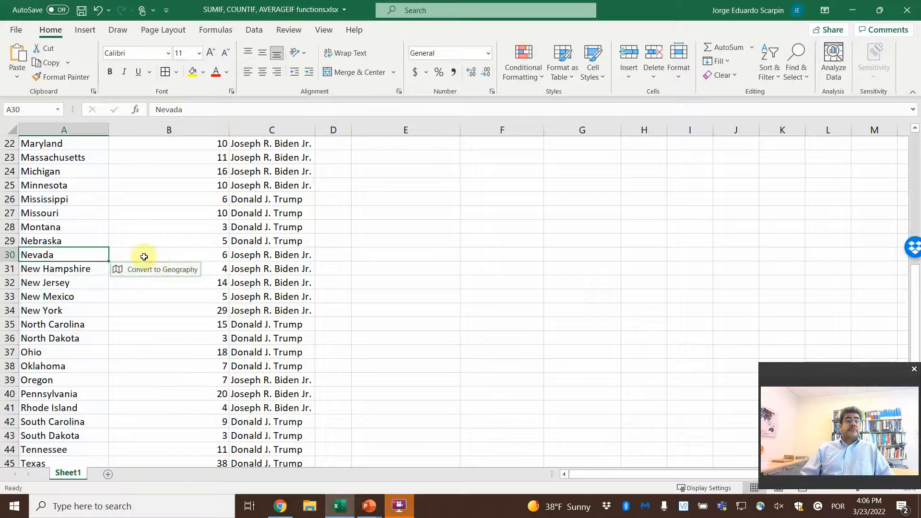
{"action": "scroll", "coordinate": [116, 266], "scroll_direction": "up", "scroll_amount": 3}
{"action": "double_click", "coordinate": [80, 252]}
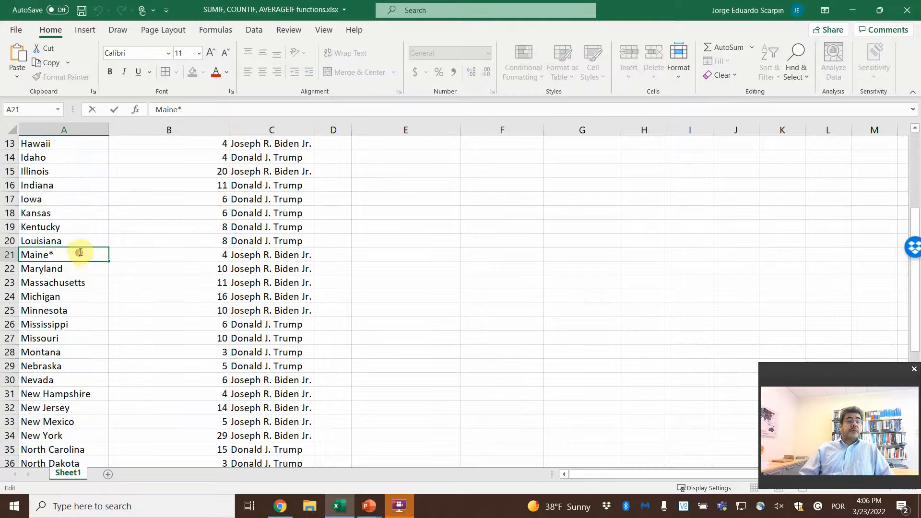
{"action": "key", "text": "BackSpace"}
{"action": "key", "text": "Return"}
{"action": "scroll", "coordinate": [131, 338], "scroll_direction": "down", "scroll_amount": 5}
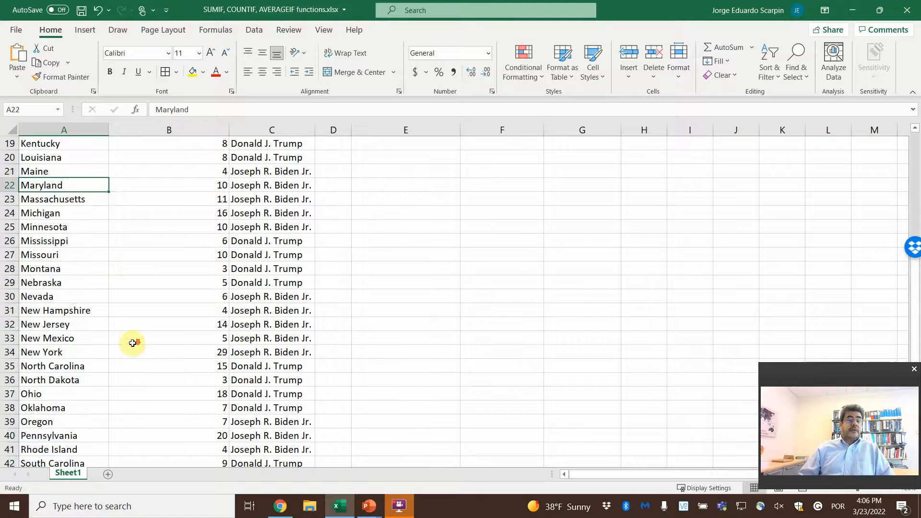
{"action": "scroll", "coordinate": [133, 345], "scroll_direction": "down", "scroll_amount": 3}
{"action": "scroll", "coordinate": [131, 333], "scroll_direction": "up", "scroll_amount": 12}
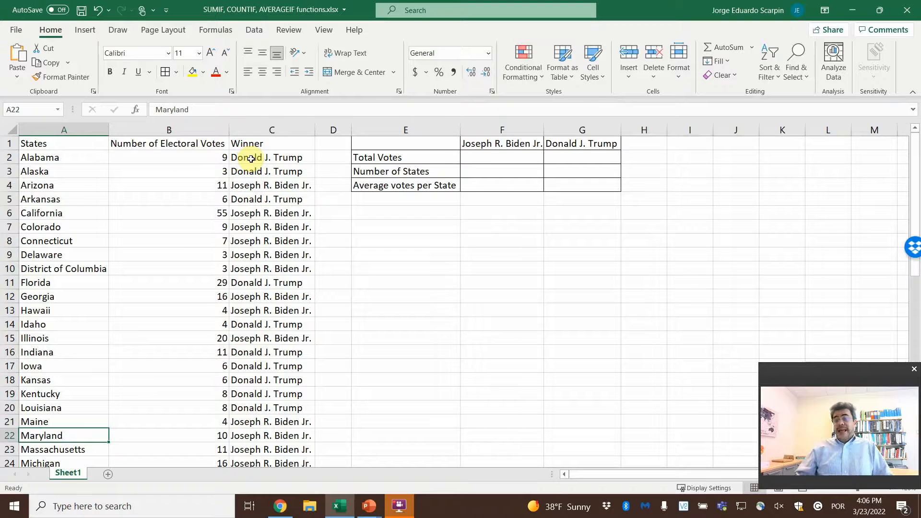
{"action": "left_click", "coordinate": [481, 157]}
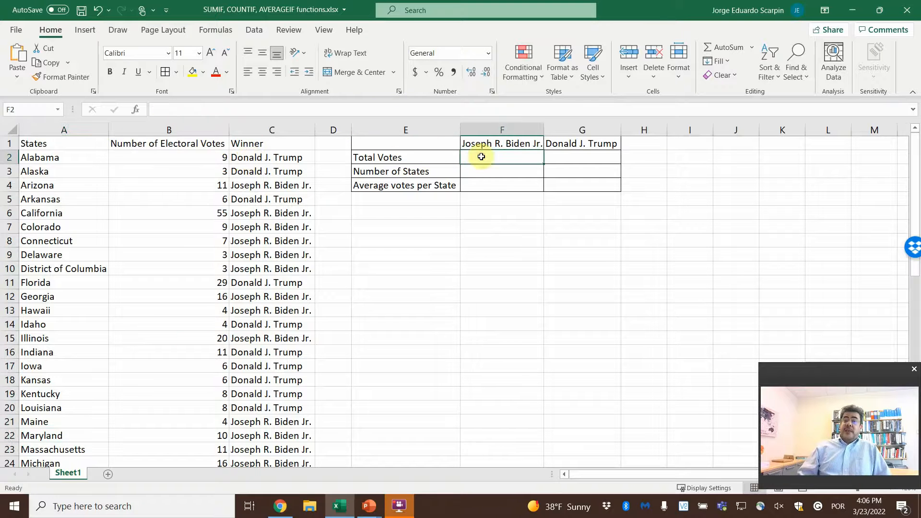
{"action": "left_click_drag", "start_coordinate": [211, 158], "coordinate": [197, 203]}
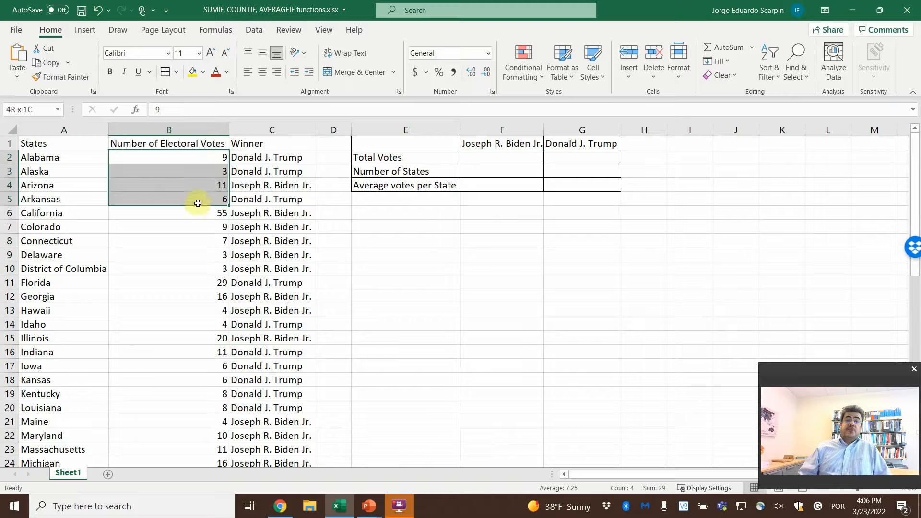
{"action": "left_click", "coordinate": [506, 141]}
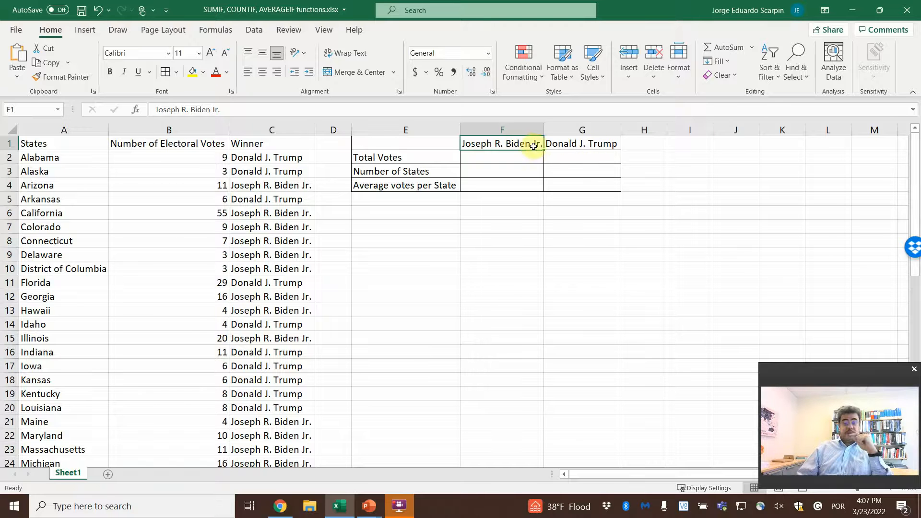
- Insert the SUMIF function, chosen from the full function list, in Biden's Total Votes cell F2
{"action": "left_click", "coordinate": [513, 151]}
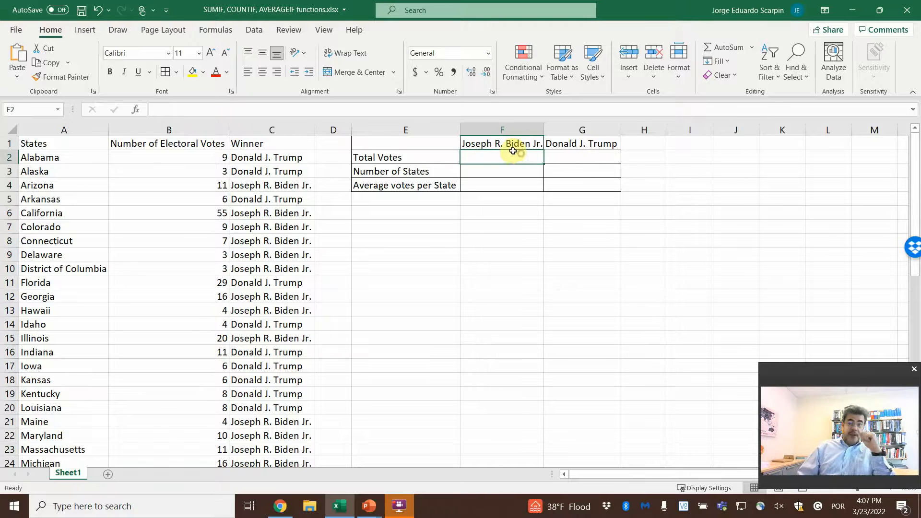
{"action": "left_click", "coordinate": [215, 31]}
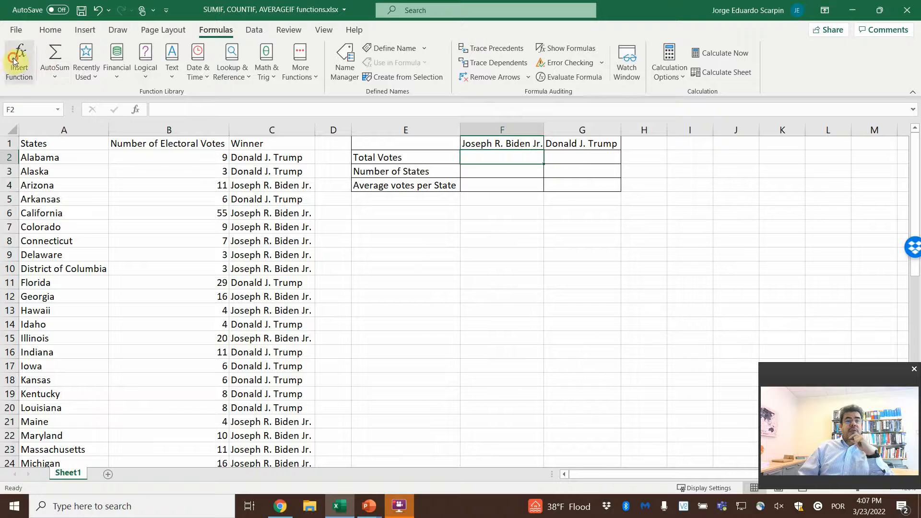
{"action": "left_click", "coordinate": [20, 60]}
{"action": "left_click", "coordinate": [527, 202]}
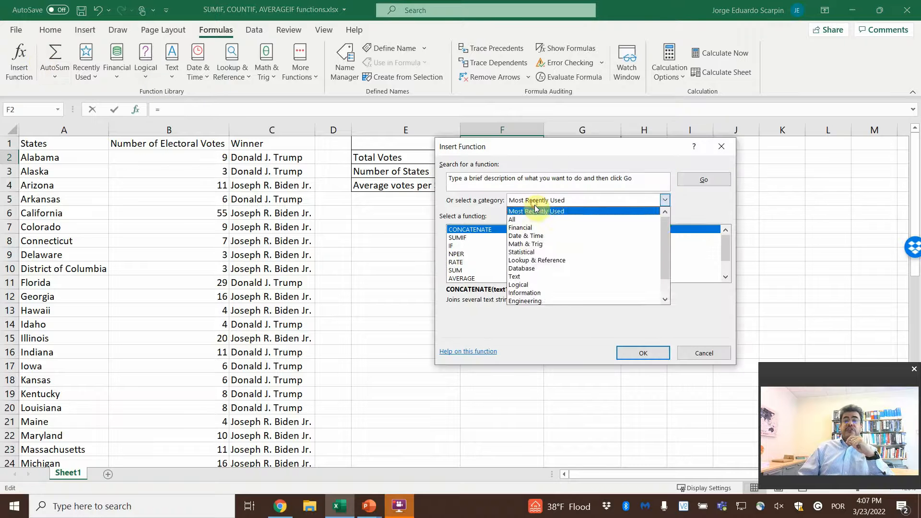
{"action": "left_click", "coordinate": [528, 217]}
{"action": "left_click", "coordinate": [526, 245]}
{"action": "key", "text": "s"}
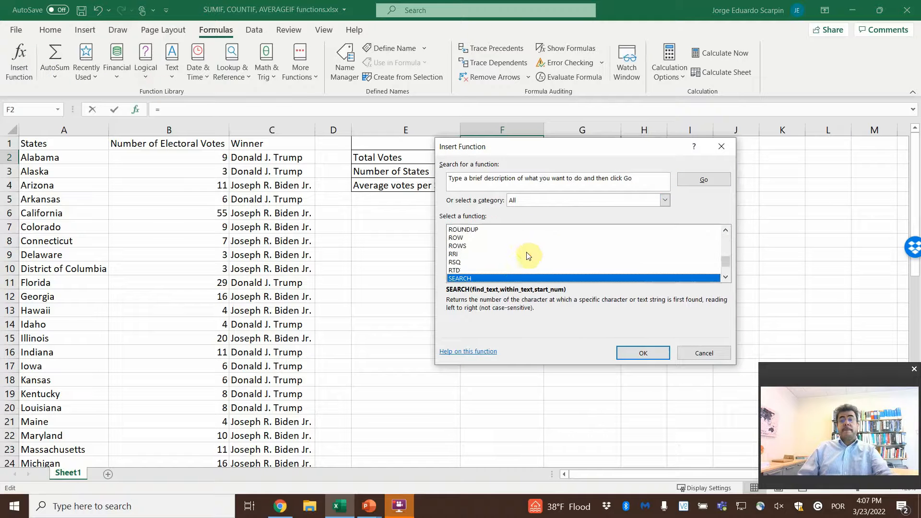
{"action": "scroll", "coordinate": [526, 259], "scroll_direction": "down", "scroll_amount": 5}
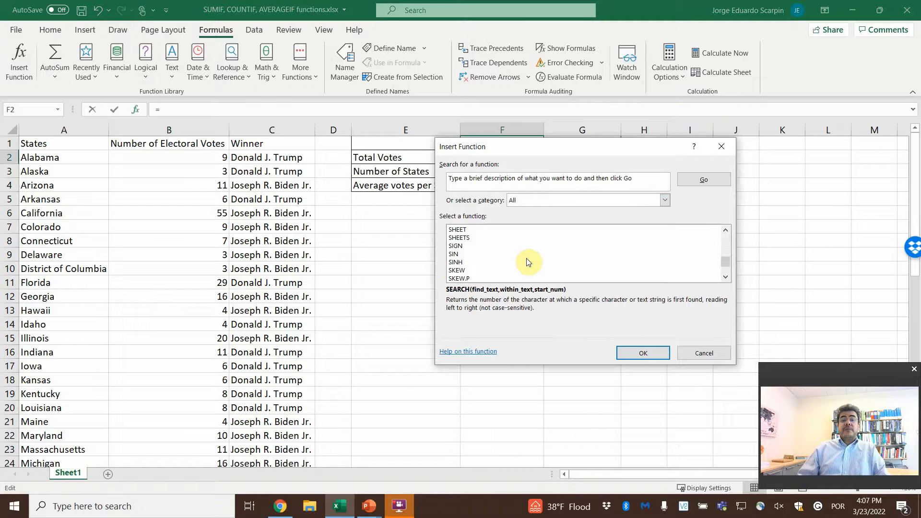
{"action": "scroll", "coordinate": [526, 259], "scroll_direction": "down", "scroll_amount": 3}
{"action": "scroll", "coordinate": [528, 262], "scroll_direction": "down", "scroll_amount": 3}
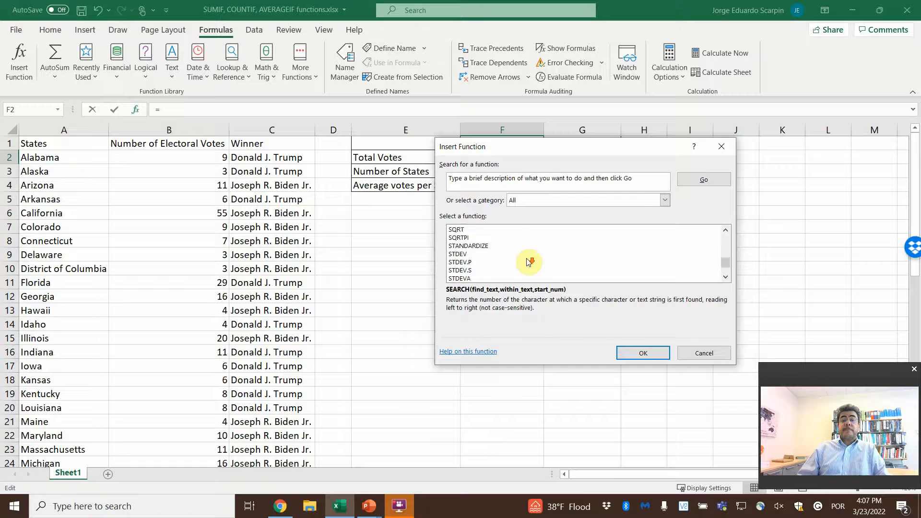
{"action": "scroll", "coordinate": [529, 262], "scroll_direction": "down", "scroll_amount": 2}
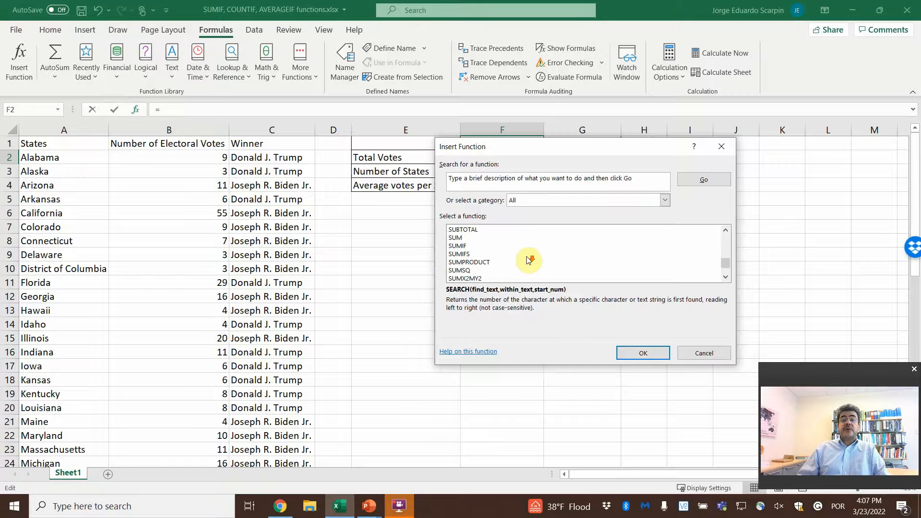
{"action": "left_click", "coordinate": [458, 246]}
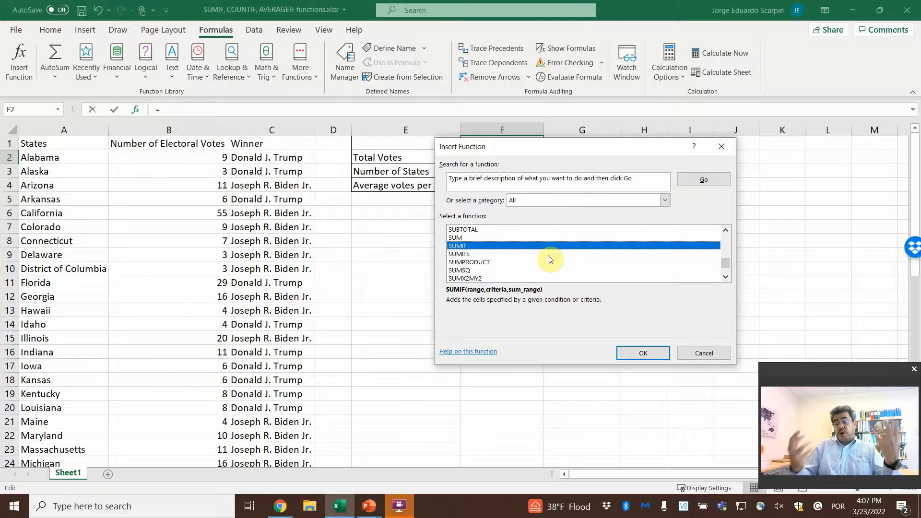
{"action": "left_click", "coordinate": [628, 356]}
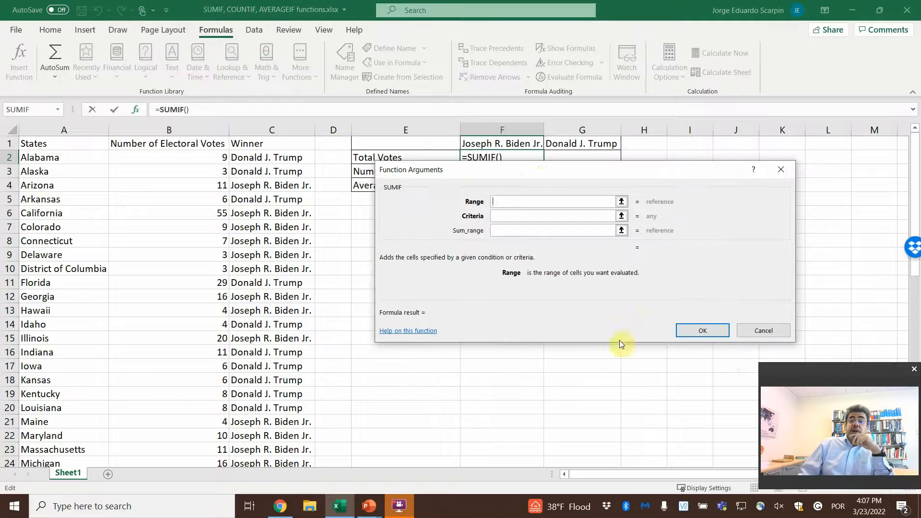
- Set the SUMIF range to the winner names as the absolute reference $C$2:$C$52
{"action": "left_click_drag", "start_coordinate": [531, 167], "coordinate": [534, 218]}
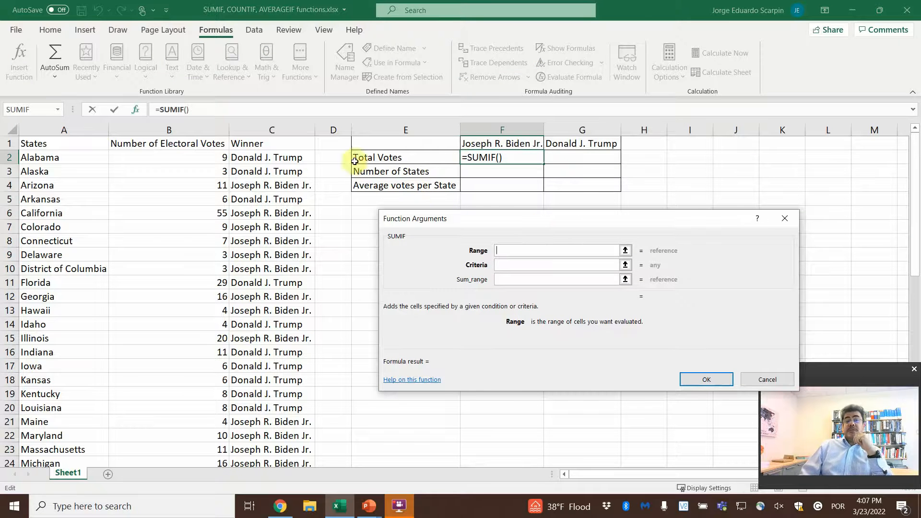
{"action": "left_click_drag", "start_coordinate": [283, 158], "coordinate": [305, 431]}
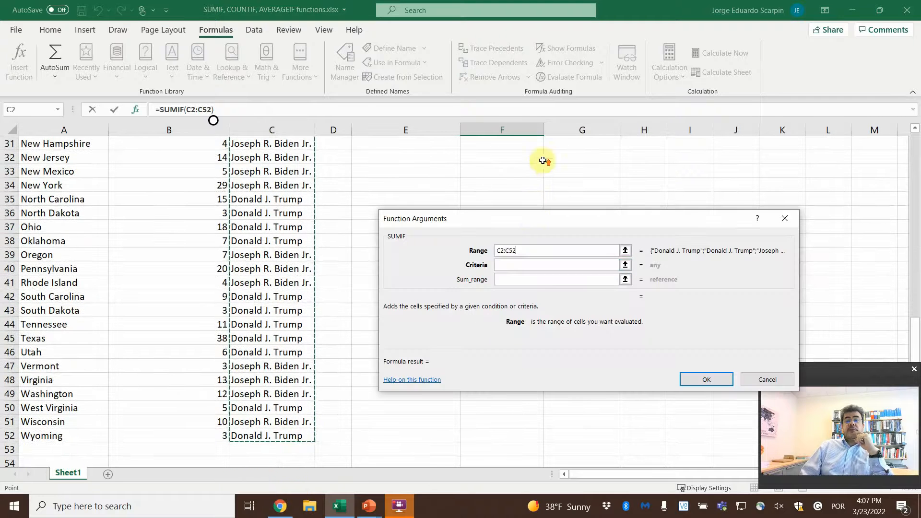
{"action": "scroll", "coordinate": [526, 183], "scroll_direction": "up", "scroll_amount": 10}
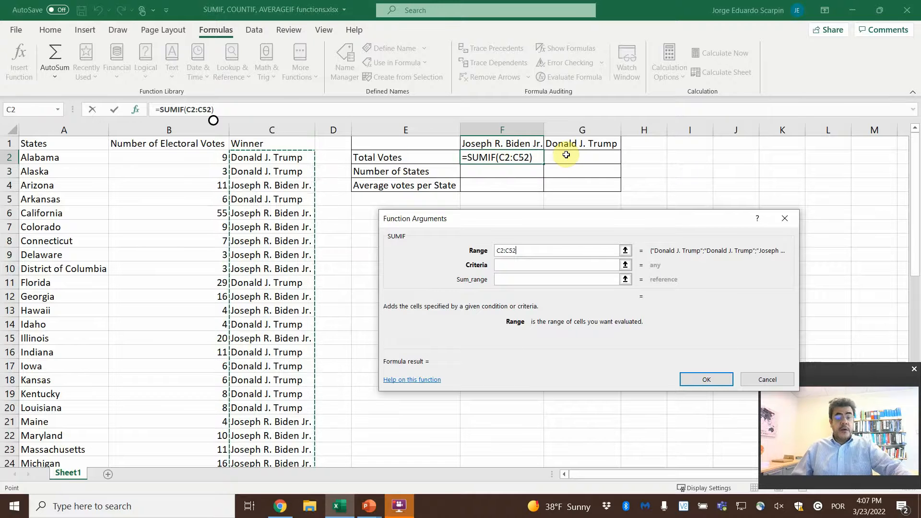
{"action": "key", "text": "F4"}
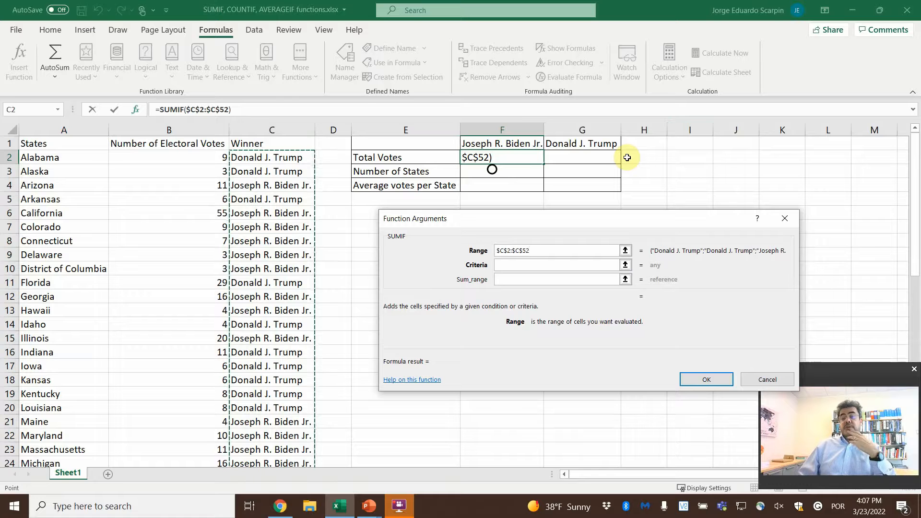
- Complete the SUMIF with criteria F1 and the absolute sum range $B$2:$B$52
{"action": "left_click", "coordinate": [526, 261]}
{"action": "left_click", "coordinate": [496, 144]}
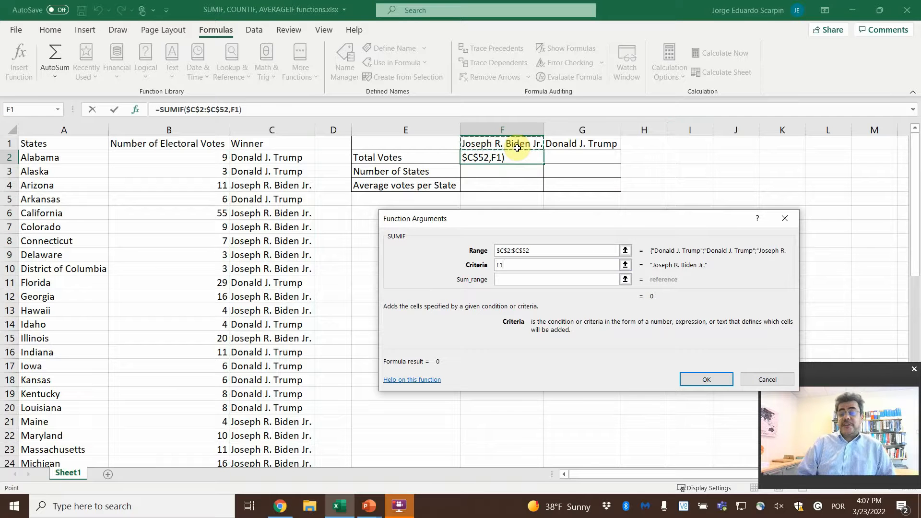
{"action": "left_click", "coordinate": [515, 279]}
{"action": "left_click", "coordinate": [191, 156]}
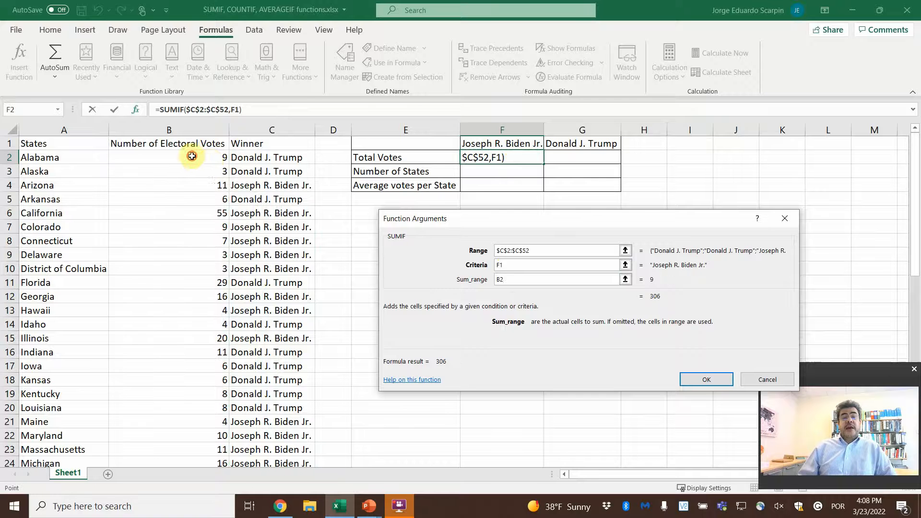
{"action": "left_click_drag", "start_coordinate": [191, 156], "coordinate": [212, 437]}
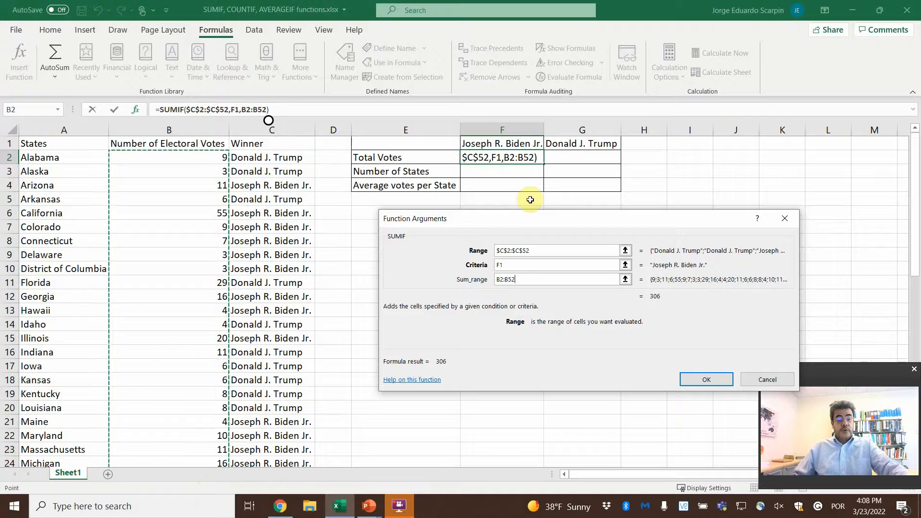
{"action": "key", "text": "F4"}
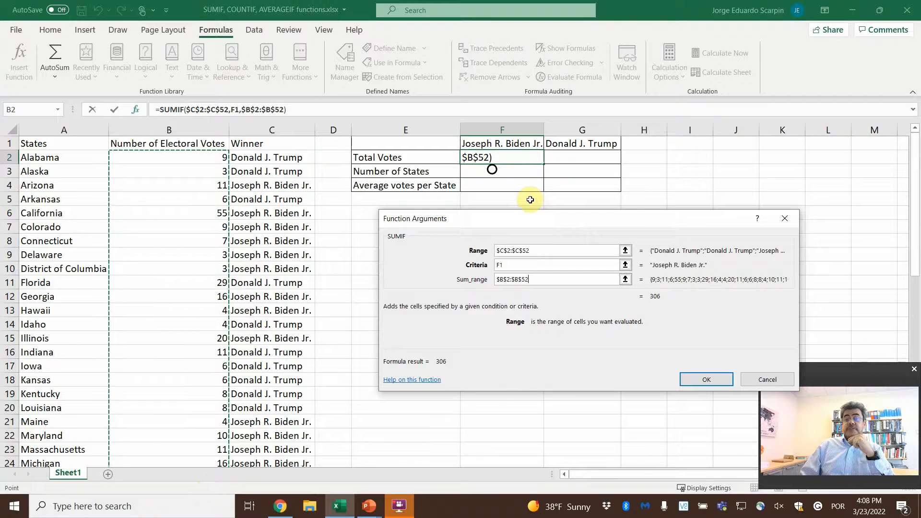
{"action": "key", "text": "Return"}
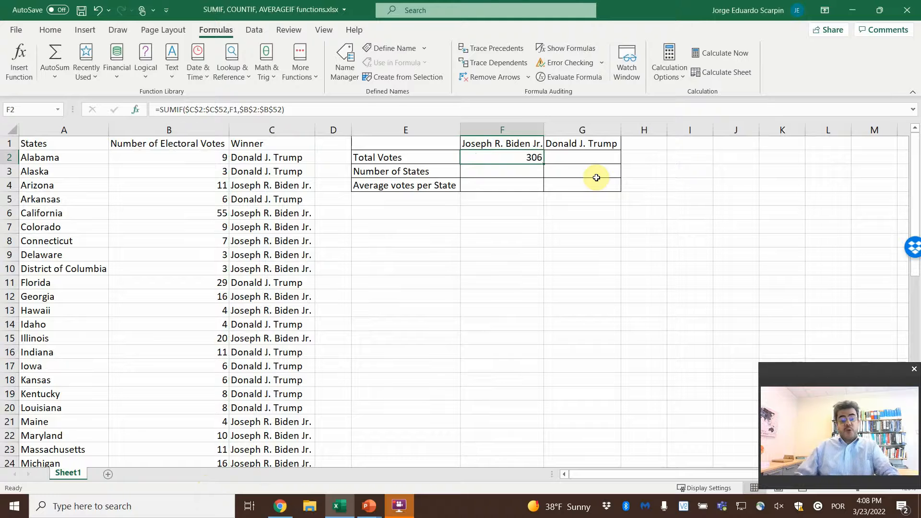
- Copy the Total Votes formula from F2 to Trump's cell G2
{"action": "key", "text": "ctrl+c"}
{"action": "key", "text": "Right"}
{"action": "key", "text": "ctrl+v"}
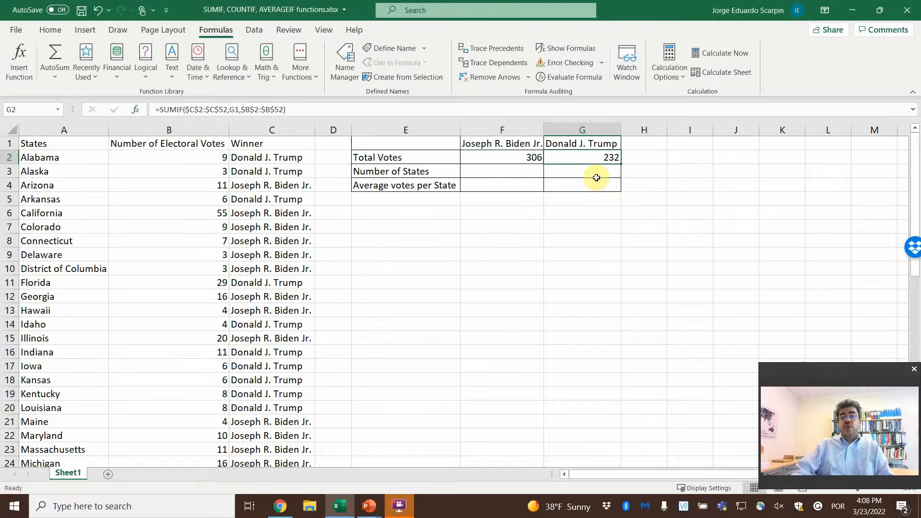
- Review the function arguments of the copied SUMIF formula in G2 without changing them
{"action": "left_click", "coordinate": [136, 109]}
{"action": "scroll", "coordinate": [678, 206], "scroll_direction": "up", "scroll_amount": 1}
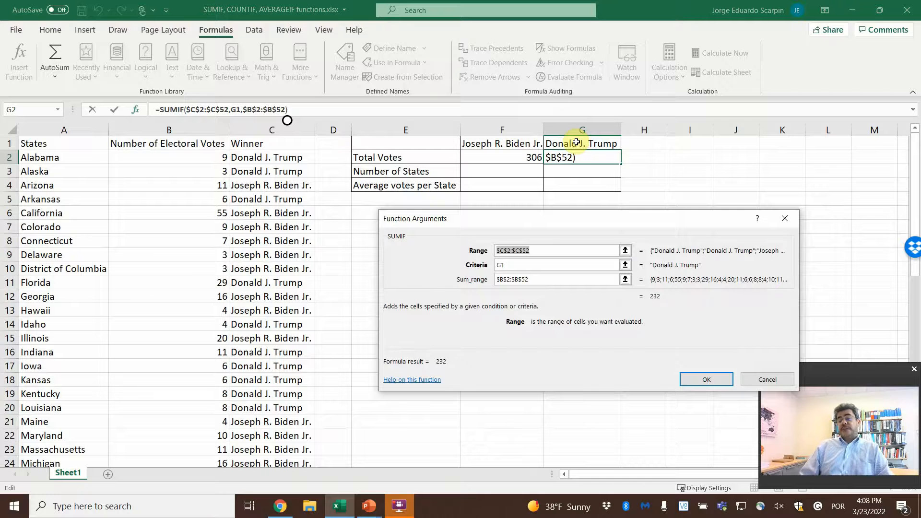
{"action": "left_click", "coordinate": [756, 379]}
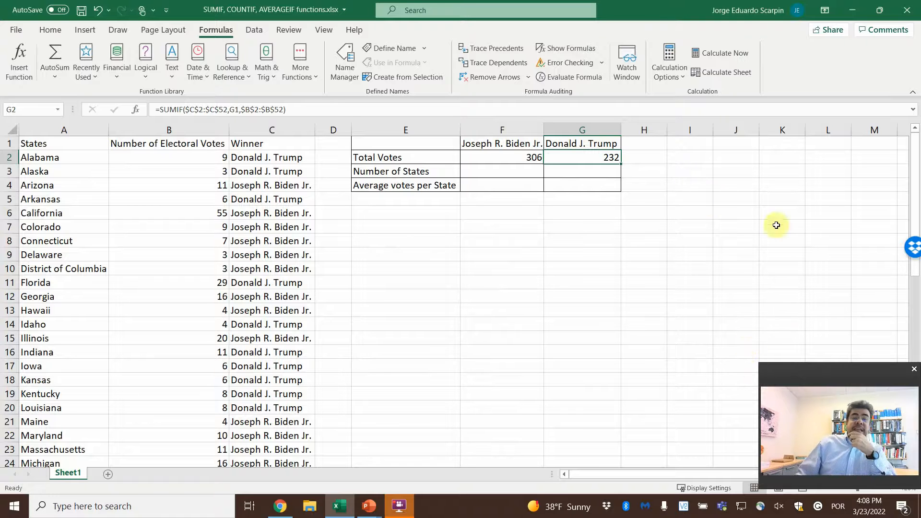
- Insert the COUNTIF function into Biden's Number of States cell F3, choosing it from the list of all functions
{"action": "left_click", "coordinate": [510, 171]}
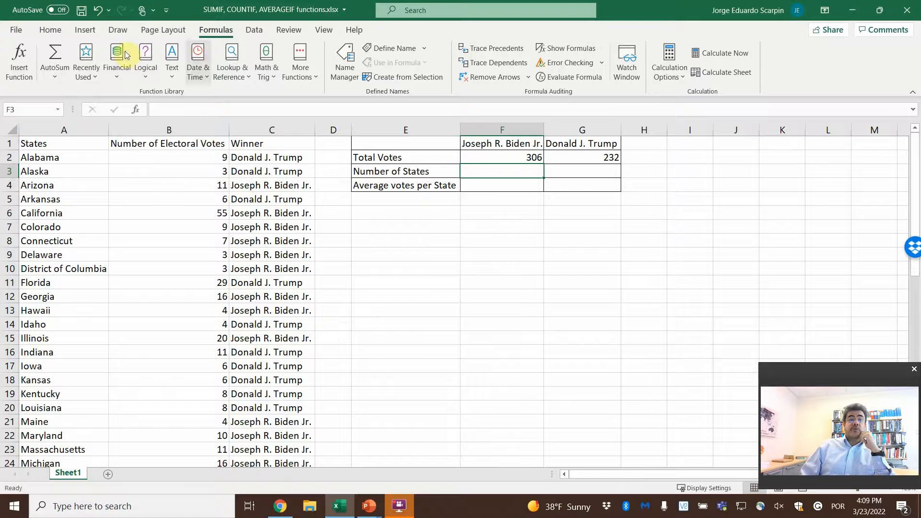
{"action": "left_click", "coordinate": [21, 51]}
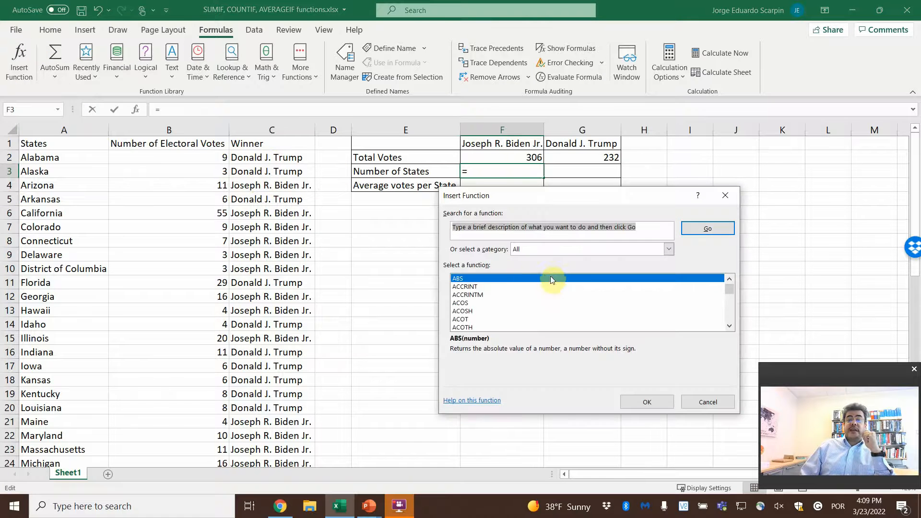
{"action": "left_click", "coordinate": [546, 247]}
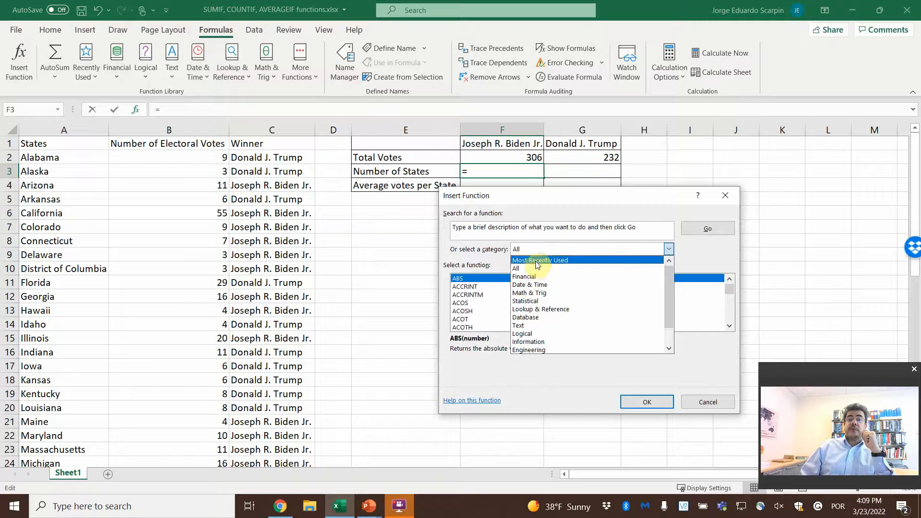
{"action": "left_click", "coordinate": [530, 271]}
{"action": "scroll", "coordinate": [516, 305], "scroll_direction": "down", "scroll_amount": 3}
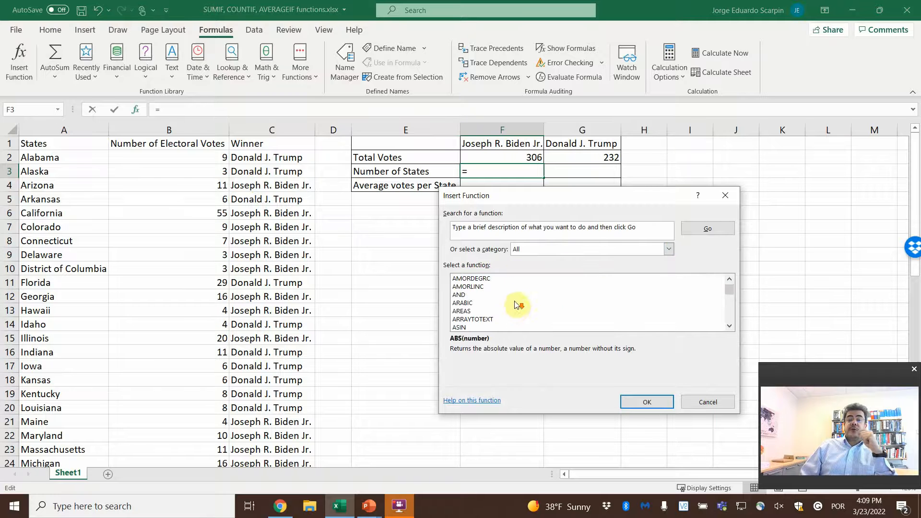
{"action": "left_click", "coordinate": [514, 303]}
{"action": "key", "text": "c"}
{"action": "scroll", "coordinate": [517, 300], "scroll_direction": "down", "scroll_amount": 3}
{"action": "scroll", "coordinate": [517, 302], "scroll_direction": "down", "scroll_amount": 5}
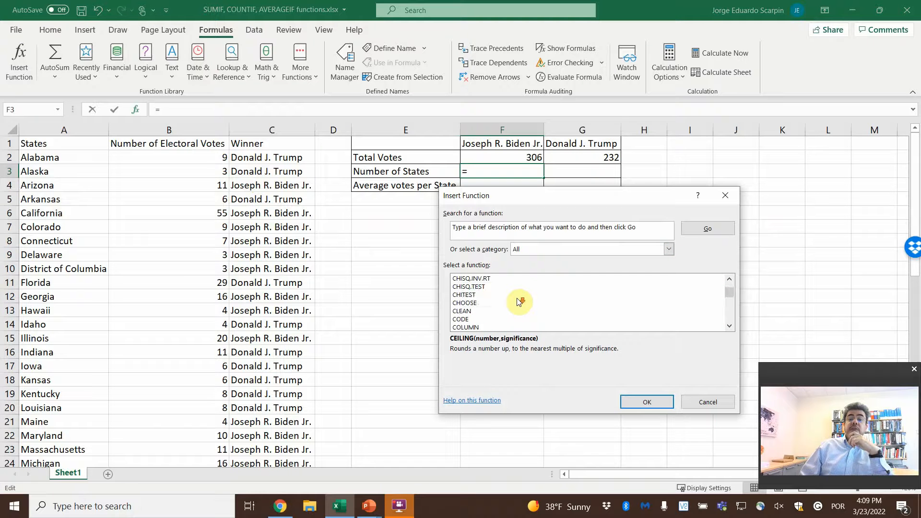
{"action": "scroll", "coordinate": [518, 301], "scroll_direction": "down", "scroll_amount": 4}
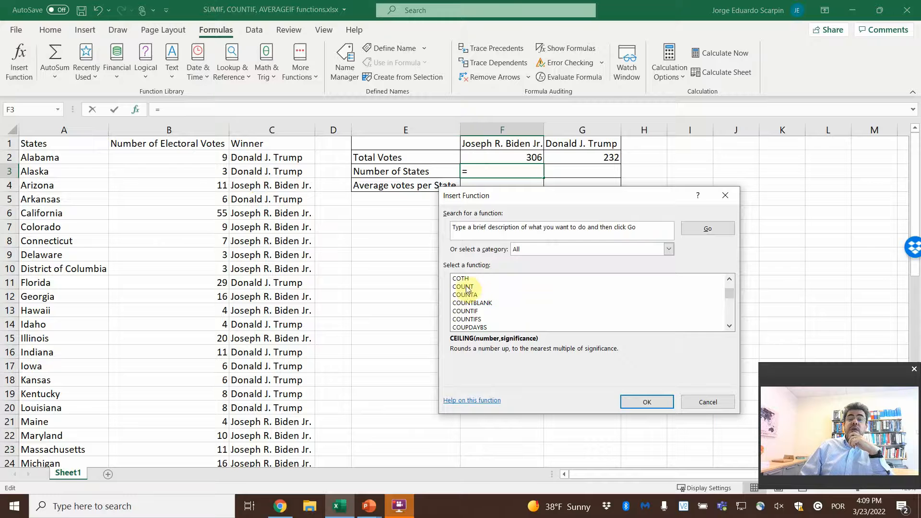
{"action": "left_click", "coordinate": [473, 312]}
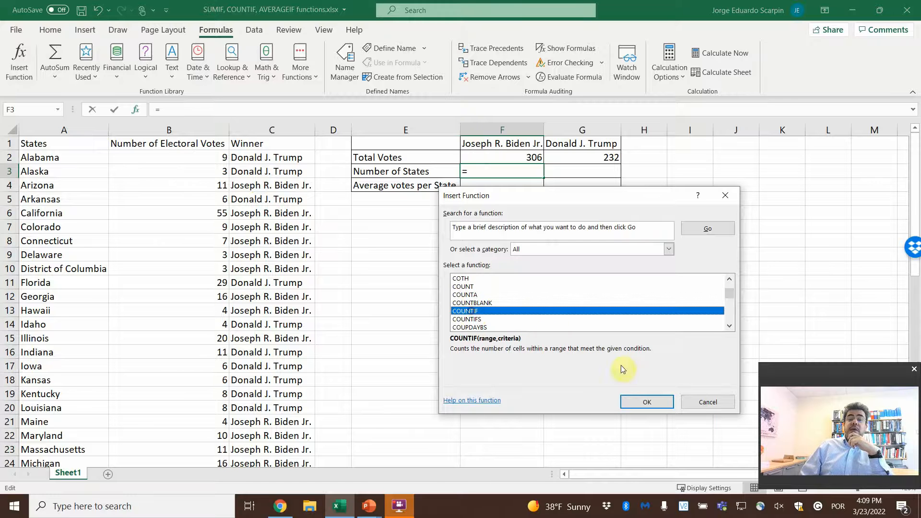
{"action": "left_click", "coordinate": [648, 399]}
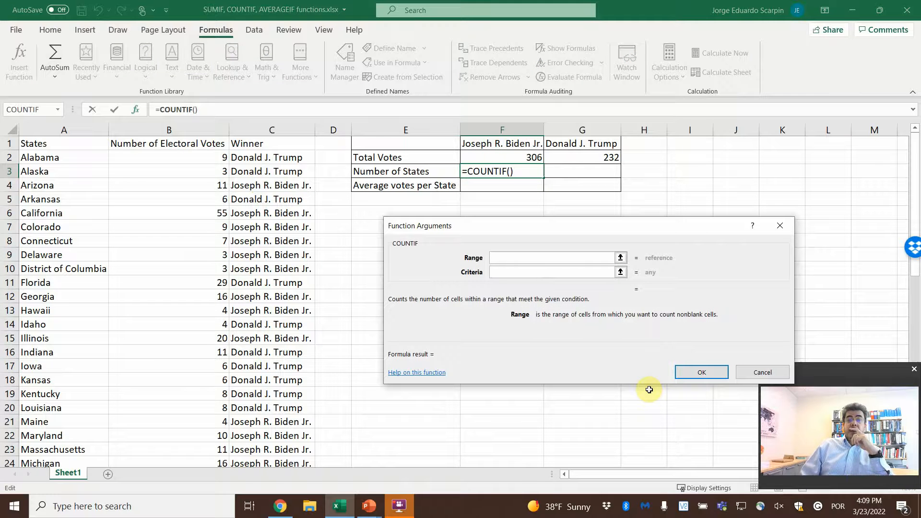
- Set the COUNTIF range to the winner names as the absolute reference $C$2:$C$52
{"action": "left_click", "coordinate": [269, 160]}
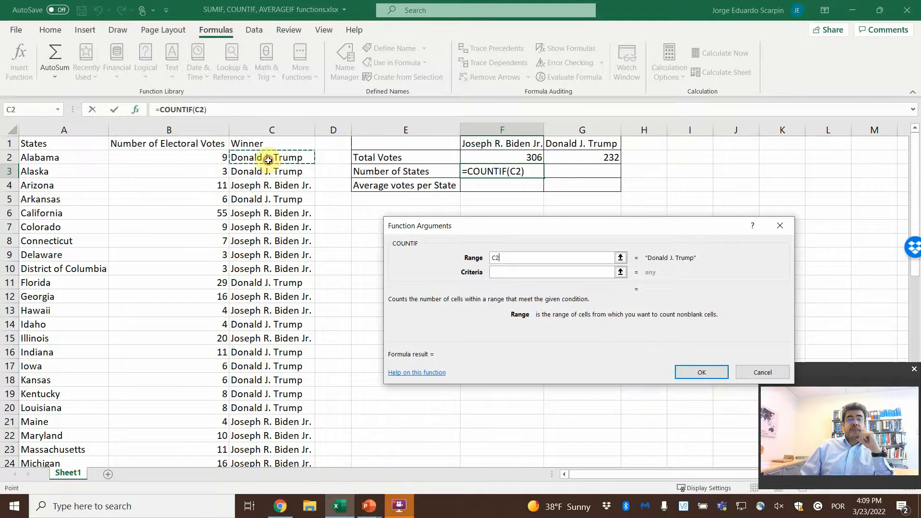
{"action": "left_click_drag", "start_coordinate": [268, 160], "coordinate": [300, 435]}
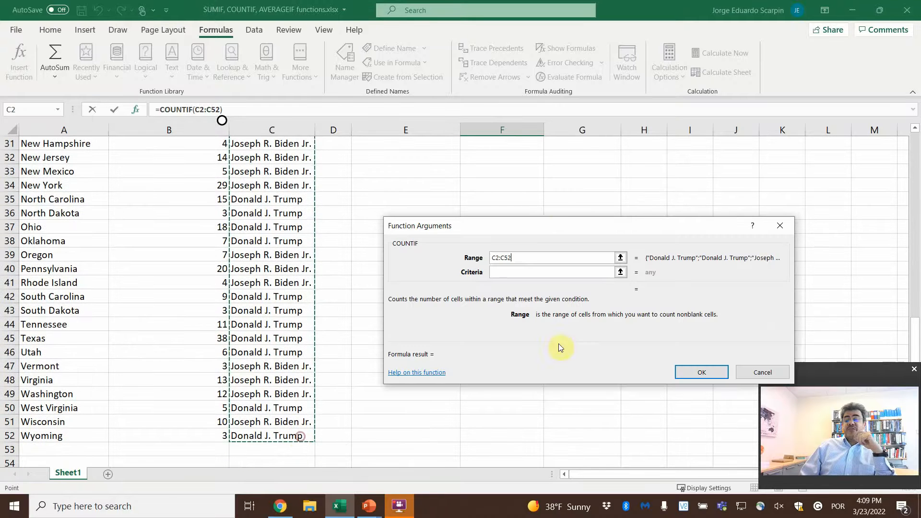
{"action": "scroll", "coordinate": [552, 211], "scroll_direction": "up", "scroll_amount": 10}
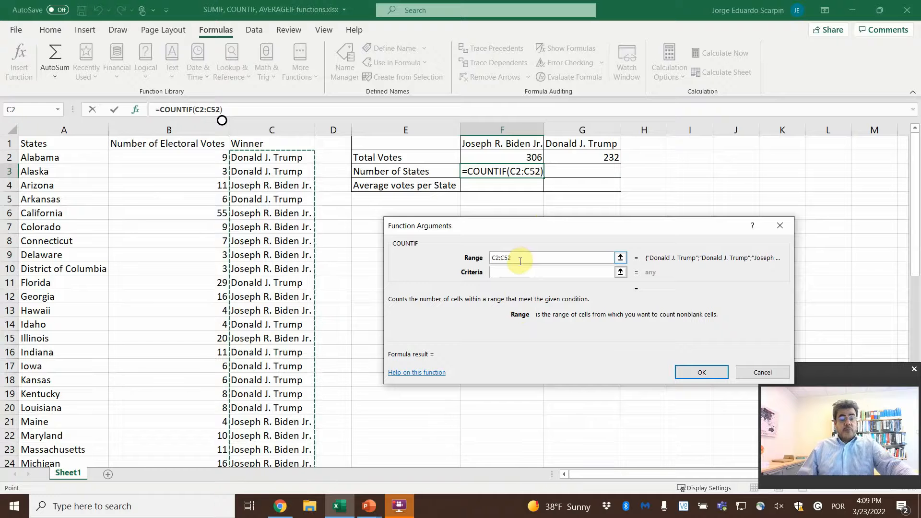
{"action": "key", "text": "F4"}
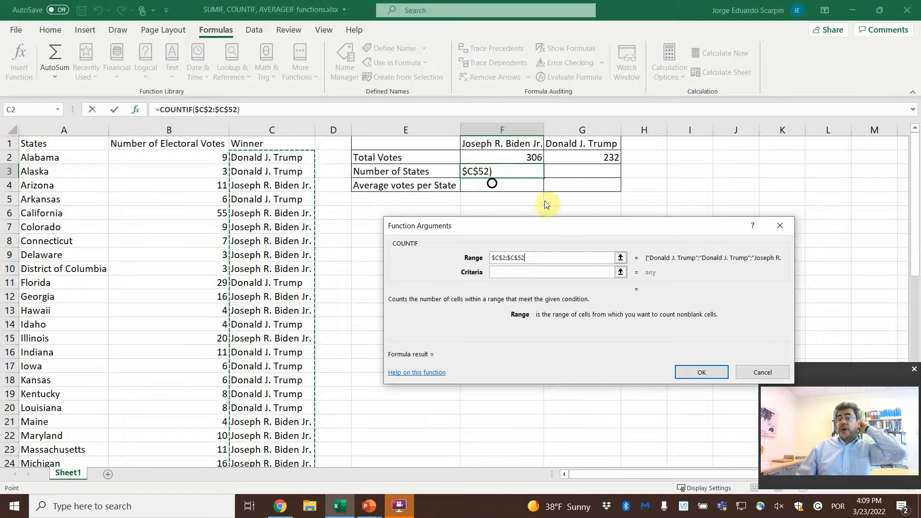
- Complete the COUNTIF in F3 with Biden's name cell F1 as the criteria
{"action": "left_click", "coordinate": [519, 272]}
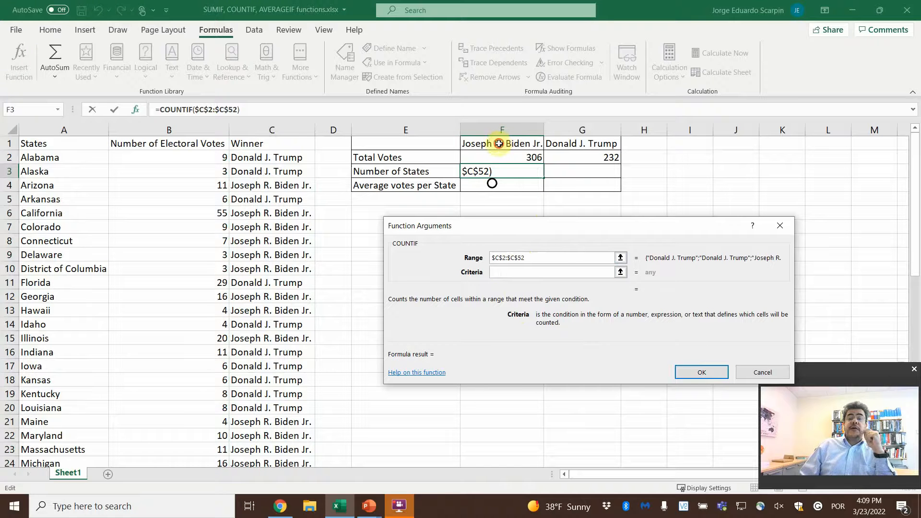
{"action": "left_click", "coordinate": [499, 144]}
{"action": "left_click", "coordinate": [707, 372]}
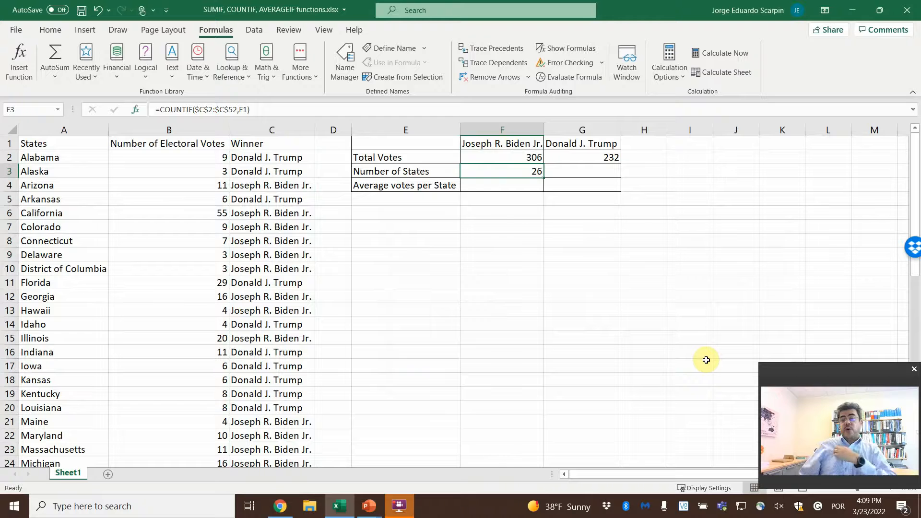
- Copy the Number of States formula from F3 to Trump's cell G3
{"action": "key", "text": "ctrl+c"}
{"action": "key", "text": "Right"}
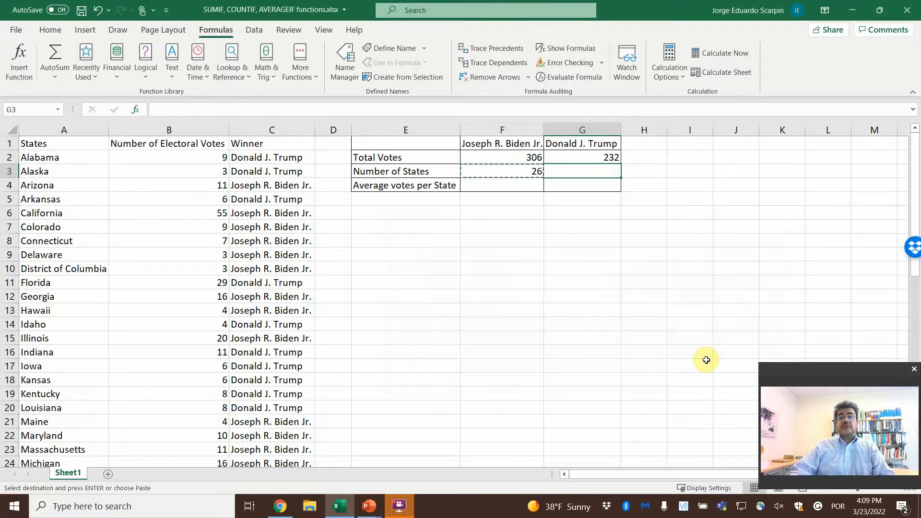
{"action": "key", "text": "Return"}
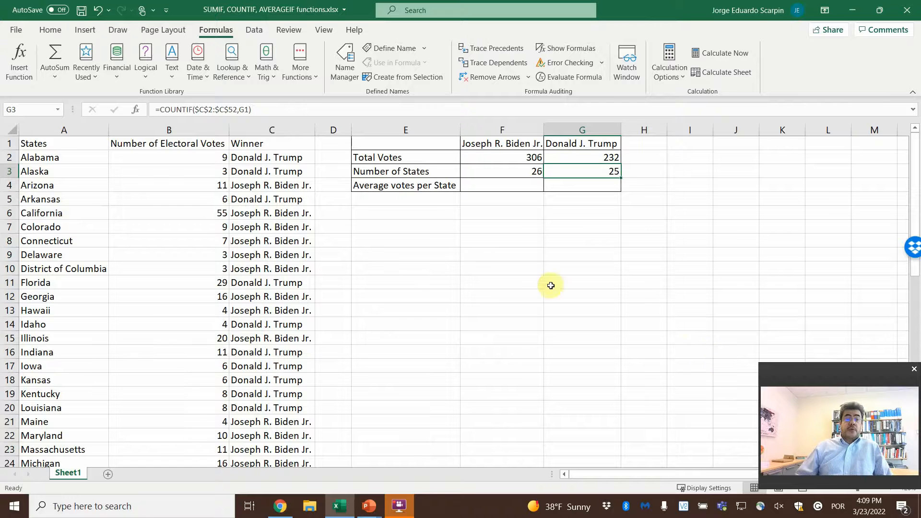
- Check the state counts in F3 and G3 against the number of entries in A2:A52, including the District of Columbia
{"action": "scroll", "coordinate": [168, 376], "scroll_direction": "down", "scroll_amount": 5}
{"action": "scroll", "coordinate": [172, 379], "scroll_direction": "down", "scroll_amount": 2}
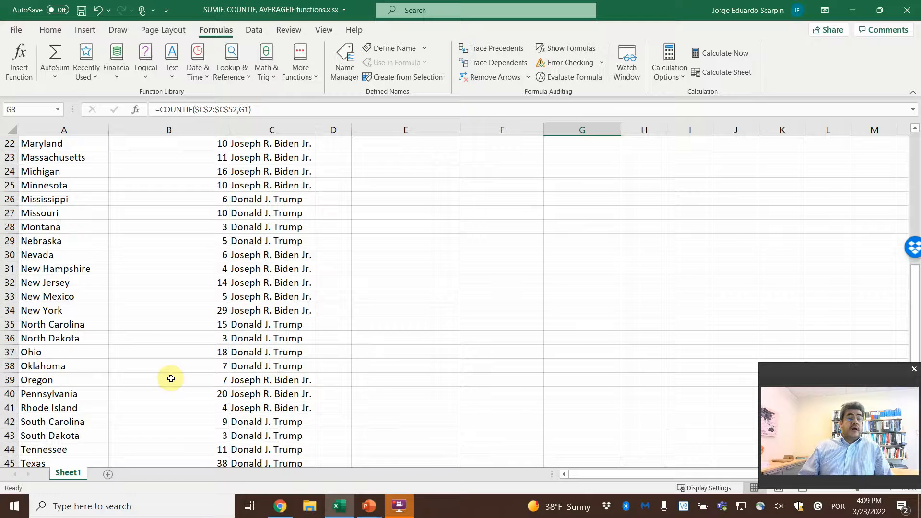
{"action": "scroll", "coordinate": [383, 313], "scroll_direction": "up", "scroll_amount": 7}
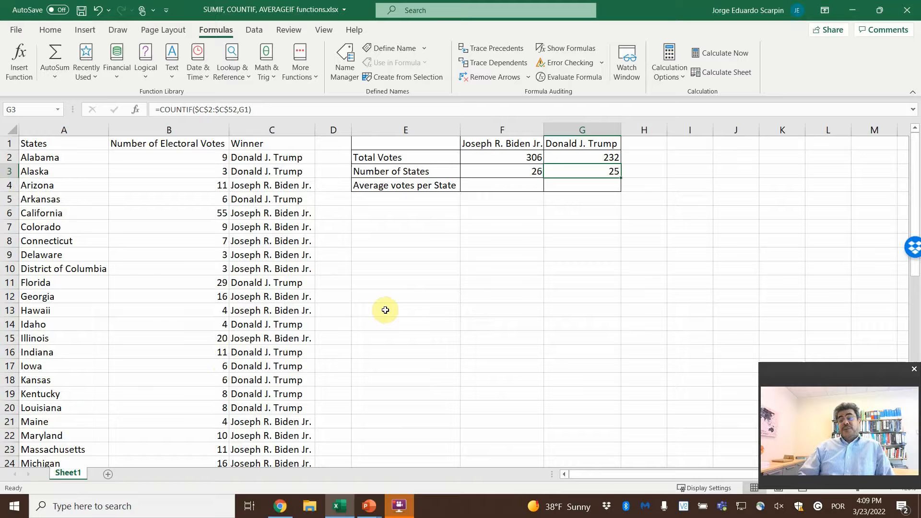
{"action": "left_click", "coordinate": [91, 275]}
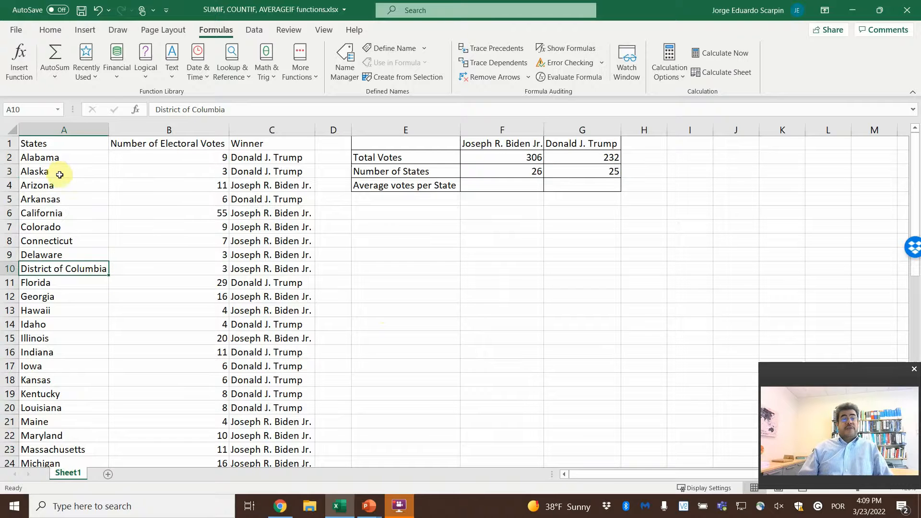
{"action": "left_click", "coordinate": [66, 158]}
{"action": "left_click_drag", "start_coordinate": [66, 174], "coordinate": [80, 436]}
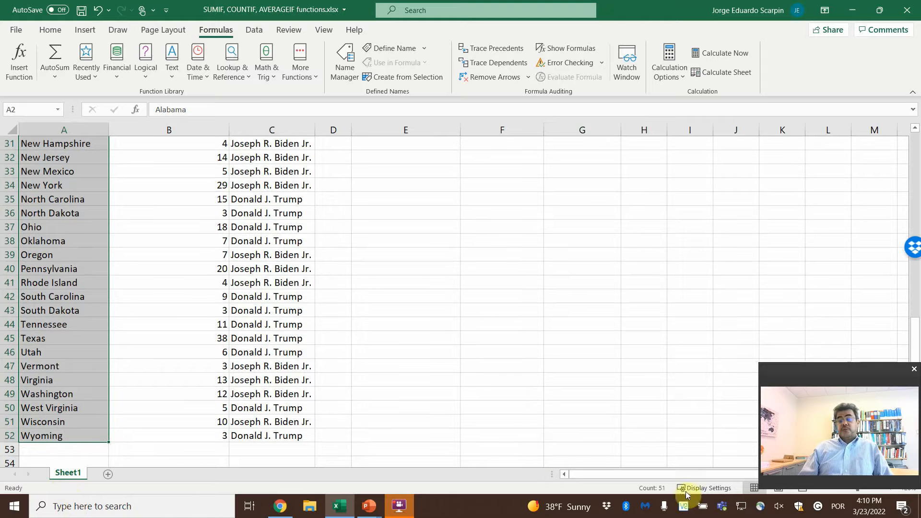
{"action": "scroll", "coordinate": [571, 313], "scroll_direction": "up", "scroll_amount": 10}
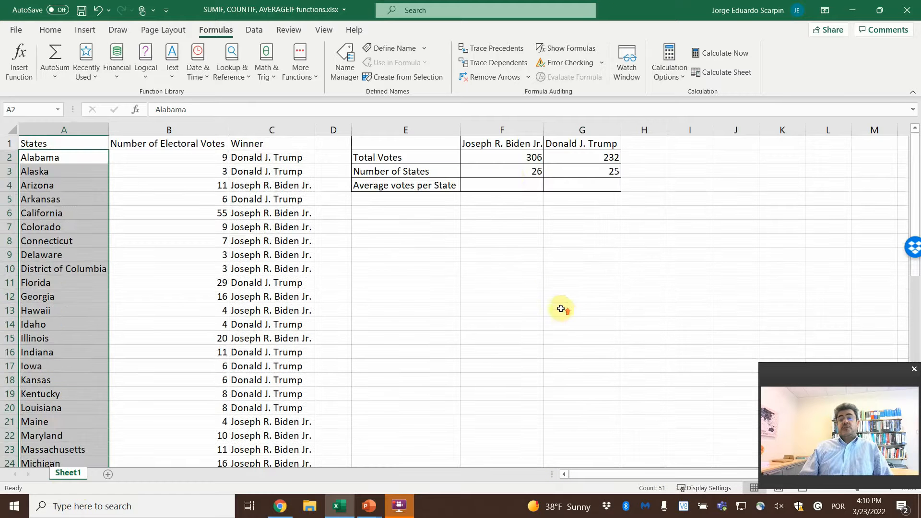
{"action": "left_click", "coordinate": [511, 174]}
{"action": "left_click", "coordinate": [577, 172]}
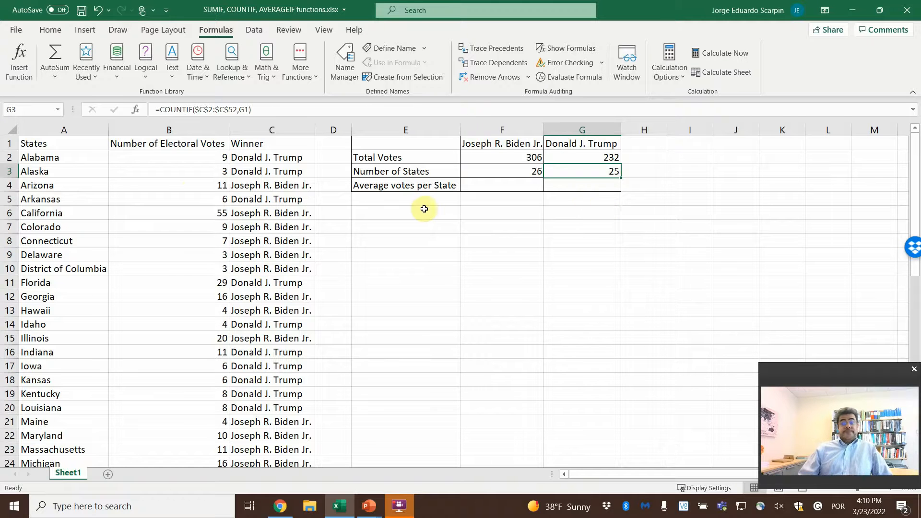
- Examine how the electoral votes in column B vary between states before averaging them per candidate
{"action": "left_click", "coordinate": [196, 170]}
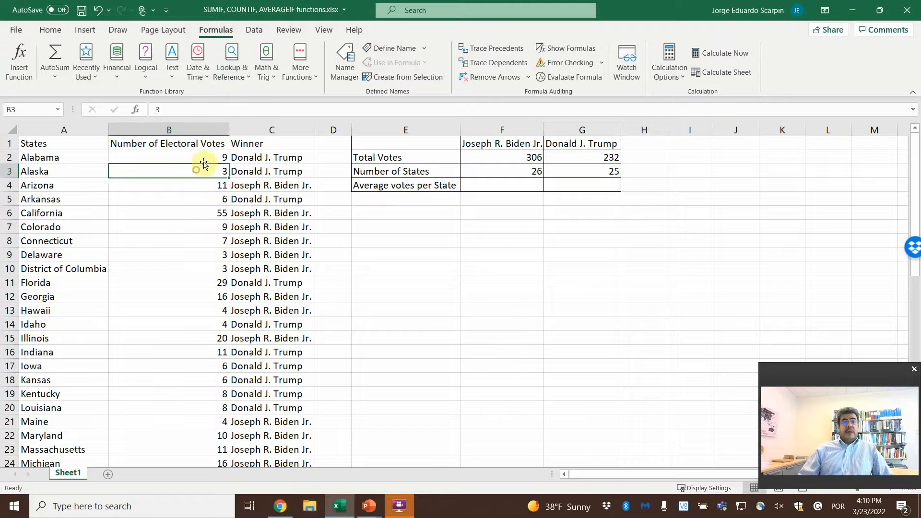
{"action": "left_click_drag", "start_coordinate": [205, 154], "coordinate": [200, 217]}
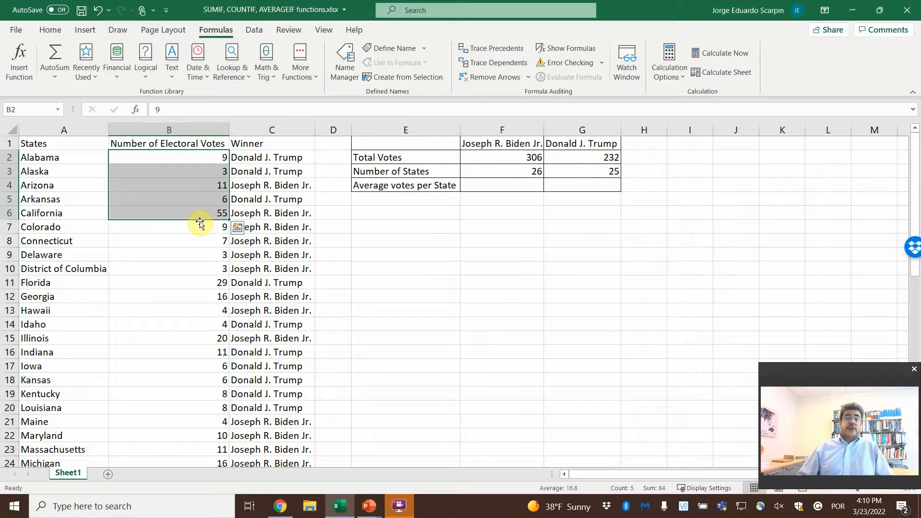
{"action": "left_click", "coordinate": [202, 218]}
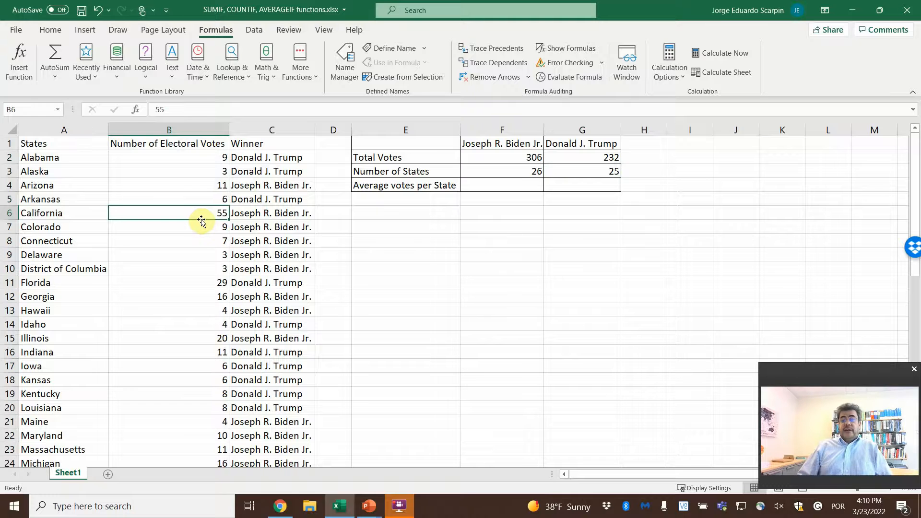
{"action": "scroll", "coordinate": [196, 226], "scroll_direction": "down", "scroll_amount": 1}
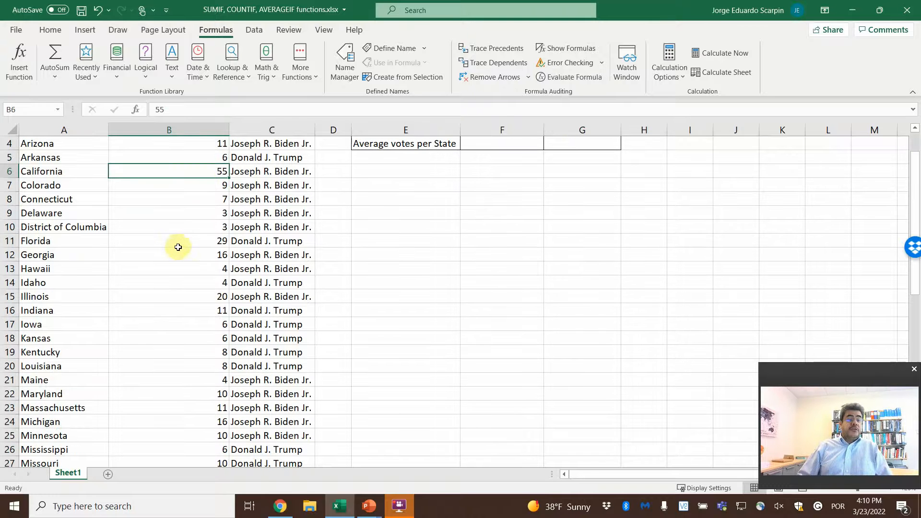
{"action": "left_click", "coordinate": [213, 426]}
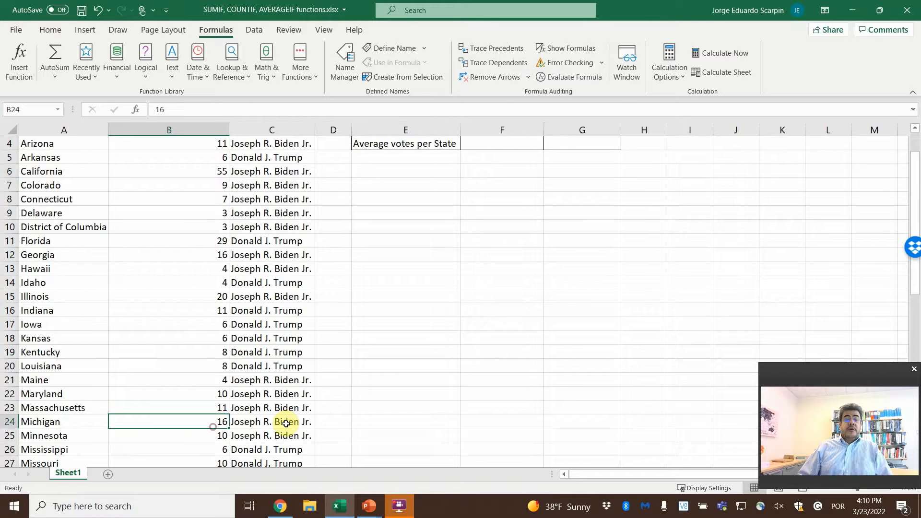
{"action": "left_click", "coordinate": [220, 434]}
{"action": "scroll", "coordinate": [223, 424], "scroll_direction": "down", "scroll_amount": 1}
{"action": "scroll", "coordinate": [221, 422], "scroll_direction": "down", "scroll_amount": 3}
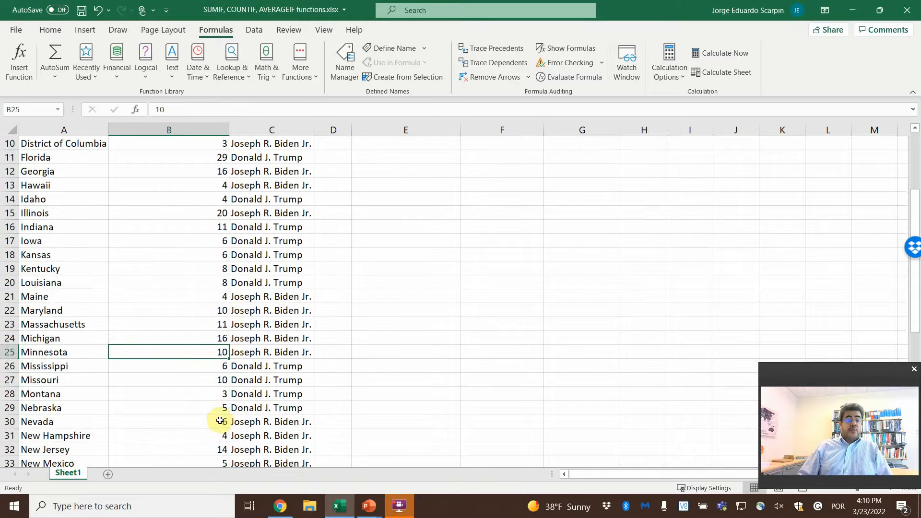
{"action": "left_click", "coordinate": [218, 422]}
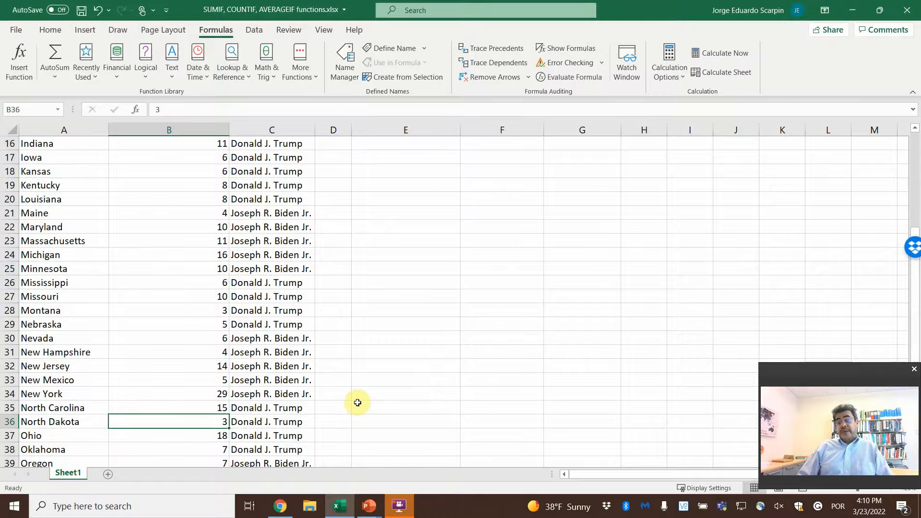
{"action": "scroll", "coordinate": [357, 402], "scroll_direction": "up", "scroll_amount": 5}
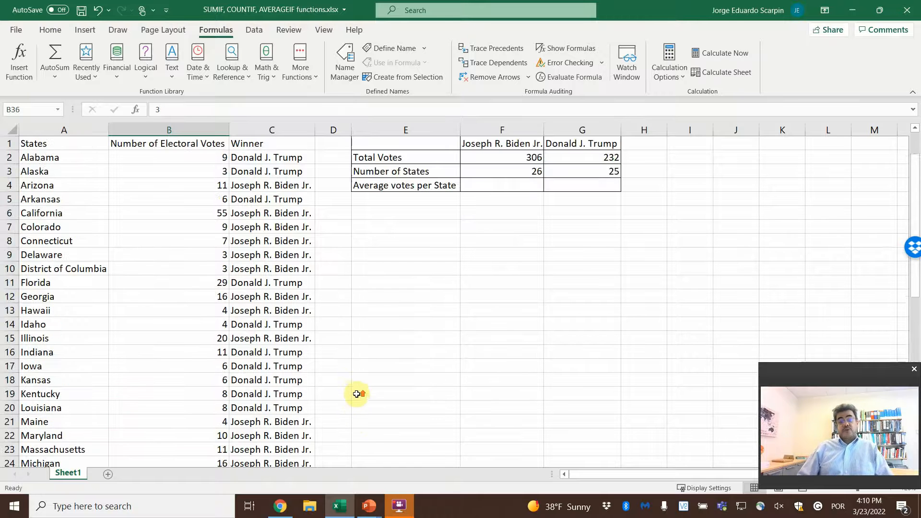
{"action": "left_click", "coordinate": [488, 186]}
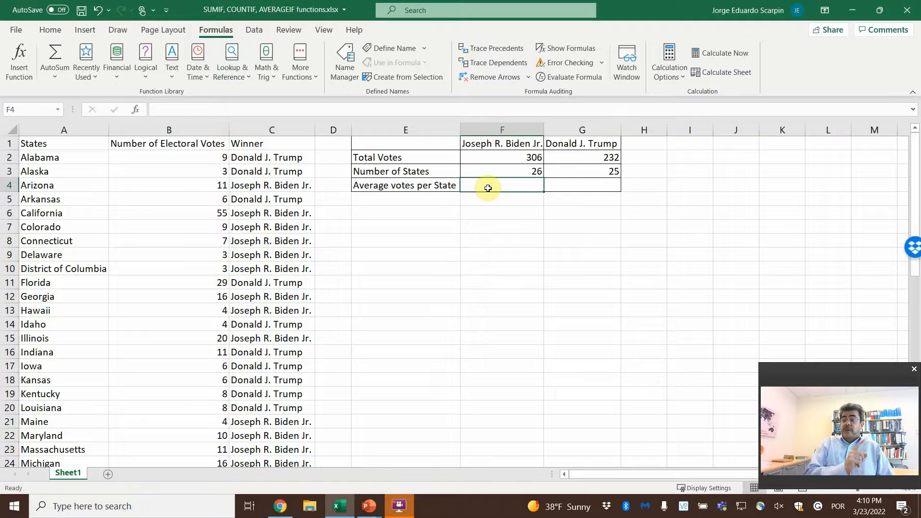
- Add the column heading Total in cell H1 of the summary table
{"action": "left_click", "coordinate": [642, 142]}
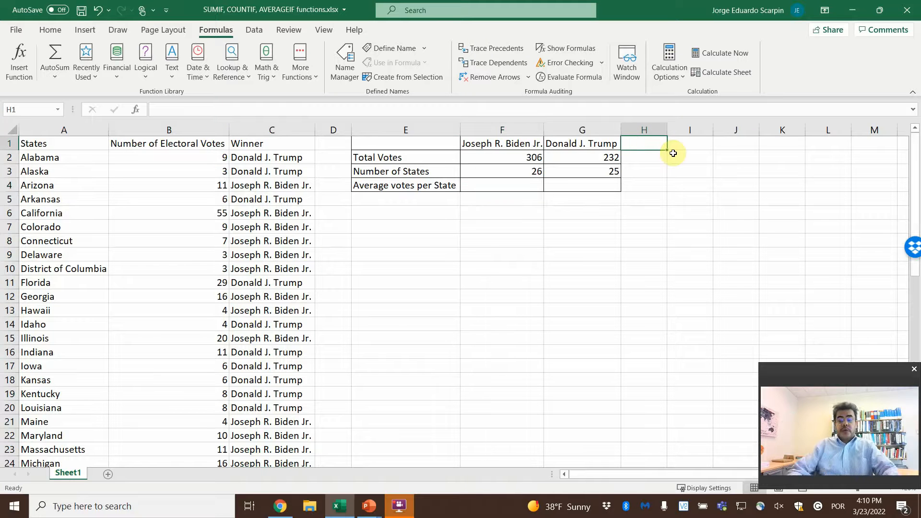
{"action": "type", "text": "Total"}
{"action": "key", "text": "Return"}
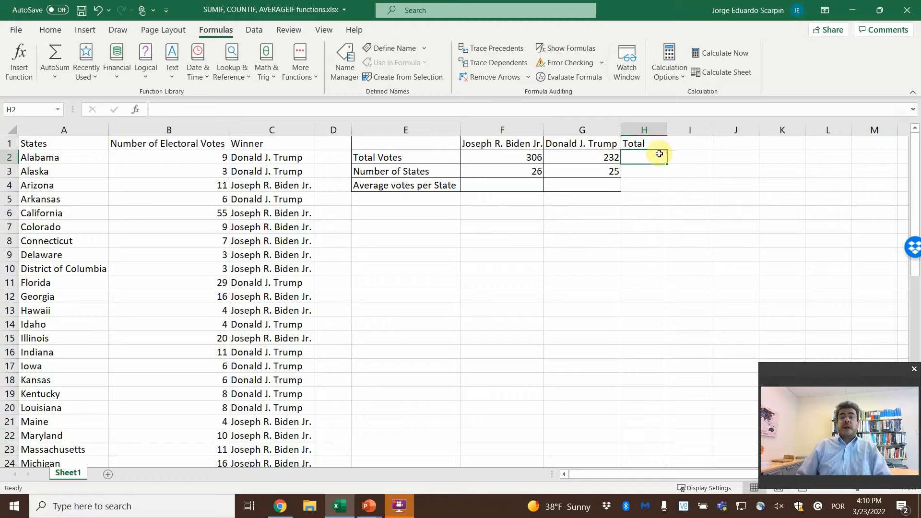
- Apply cell borders to the Total column range H1:H4 so it matches the rest of the summary table
{"action": "left_click_drag", "start_coordinate": [642, 140], "coordinate": [646, 185]}
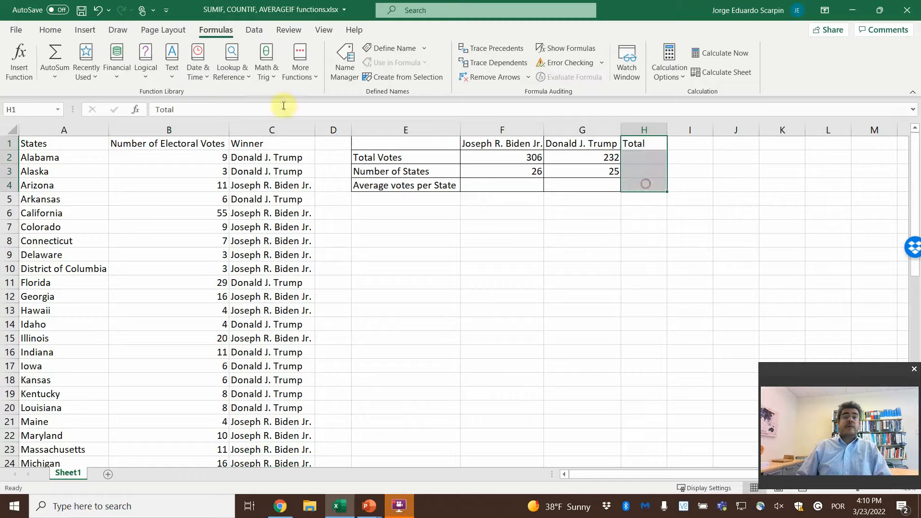
{"action": "left_click", "coordinate": [48, 29]}
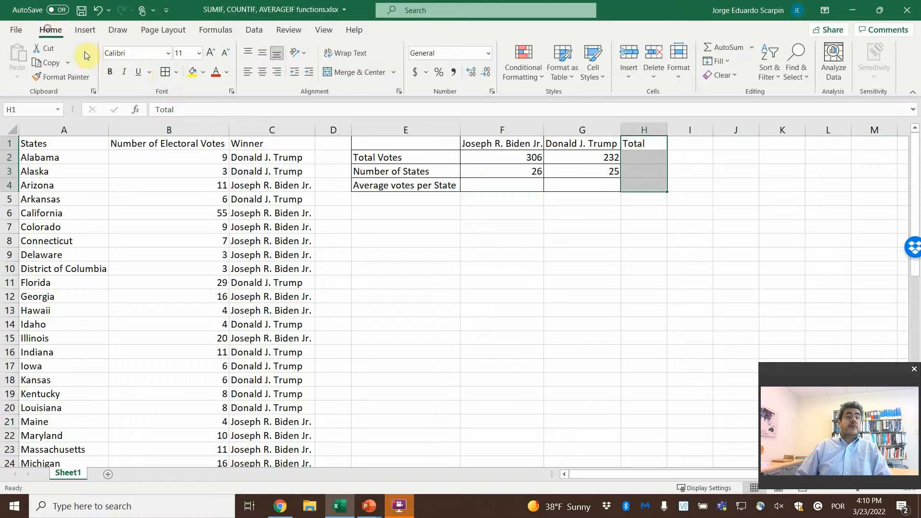
- Total all electoral votes in H2 with SUM over B2:B52 and check the result against the sum of F2:G2
{"action": "left_click", "coordinate": [652, 155]}
{"action": "type", "text": "=sum("}
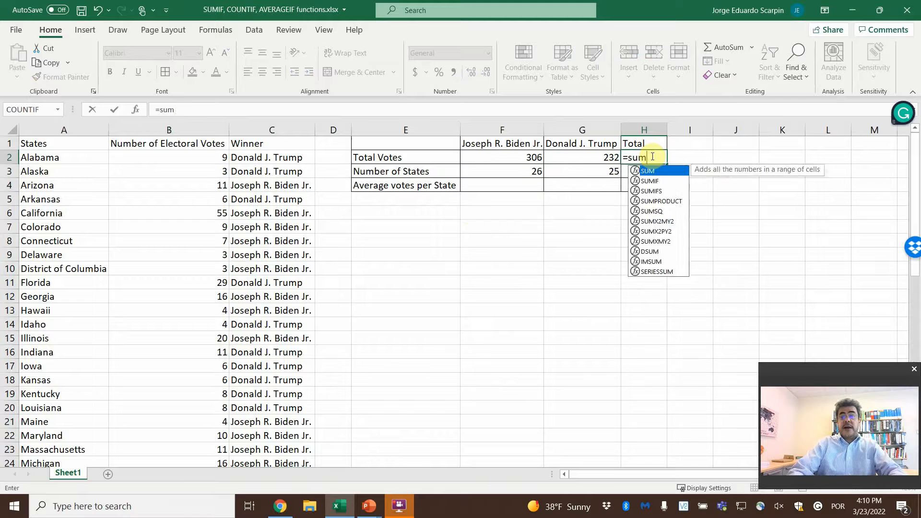
{"action": "key", "text": "Left"}
{"action": "key", "text": "Left"}
{"action": "key", "text": "Left"}
{"action": "key", "text": "Left"}
{"action": "key", "text": "Left"}
{"action": "key", "text": "Left"}
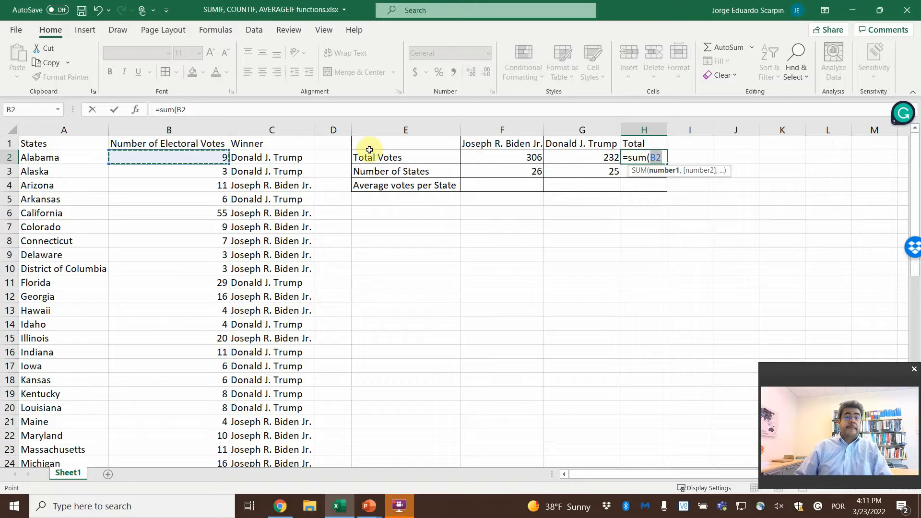
{"action": "left_click_drag", "start_coordinate": [209, 154], "coordinate": [202, 432]}
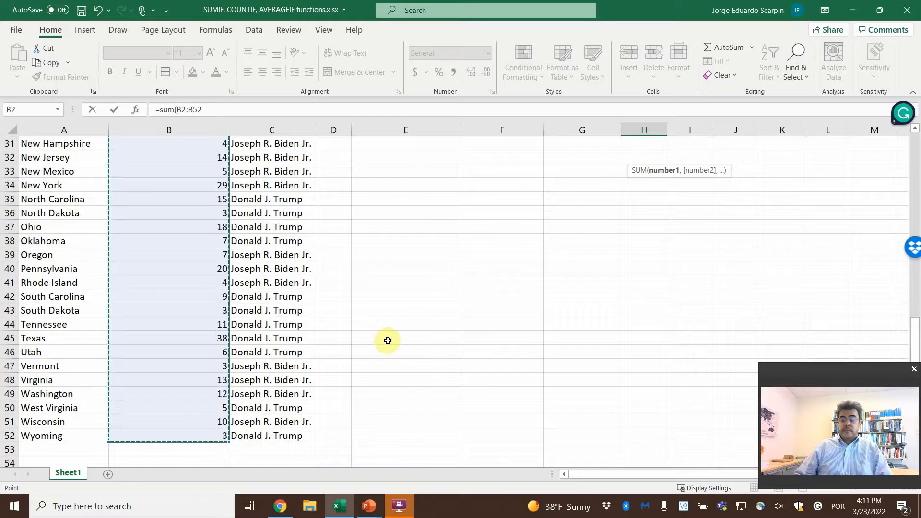
{"action": "key", "text": "Return"}
{"action": "scroll", "coordinate": [734, 316], "scroll_direction": "up", "scroll_amount": 1}
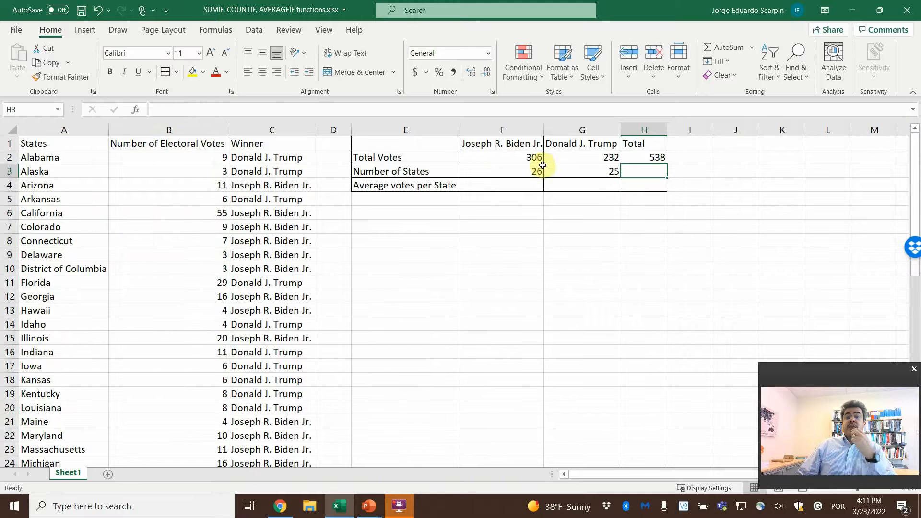
{"action": "left_click_drag", "start_coordinate": [532, 161], "coordinate": [580, 162]}
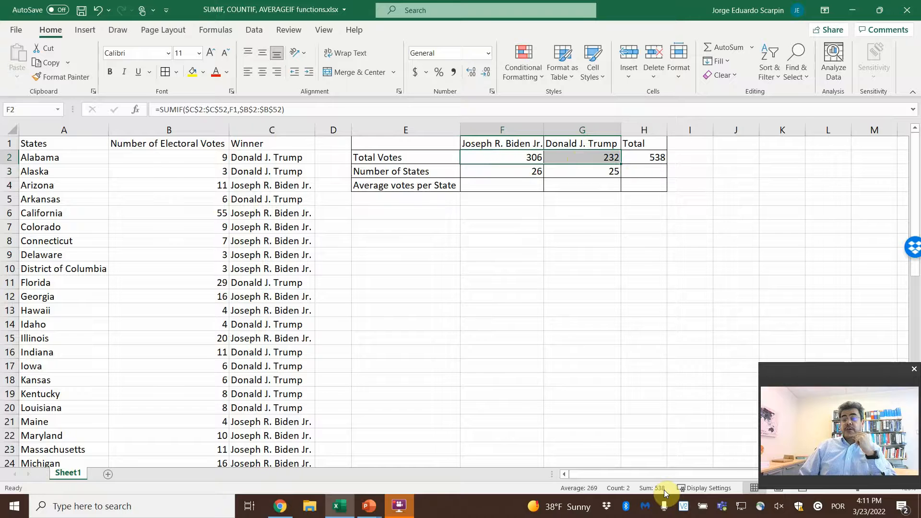
{"action": "left_click", "coordinate": [495, 171]}
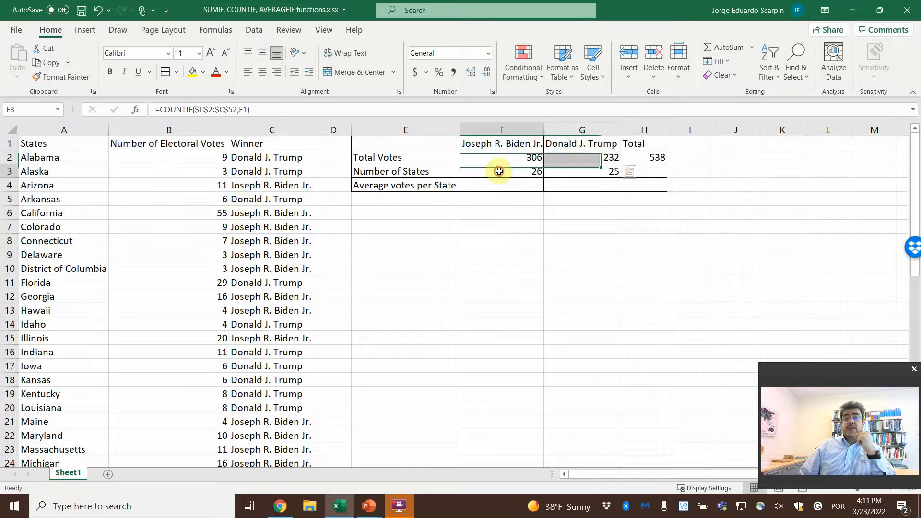
- Try to count the states in H3 with COUNT over C2:C51, and clear the cell
{"action": "left_click", "coordinate": [637, 170]}
{"action": "type", "text": "="}
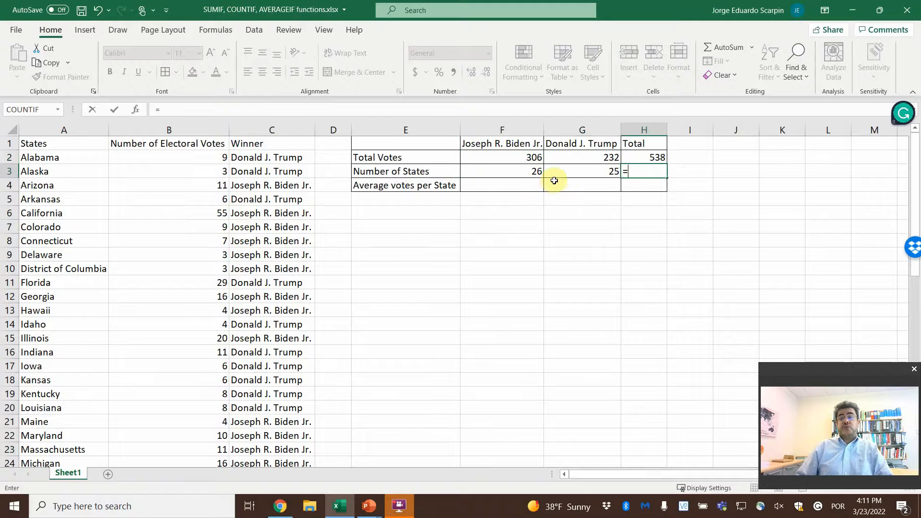
{"action": "type", "text": "count"}
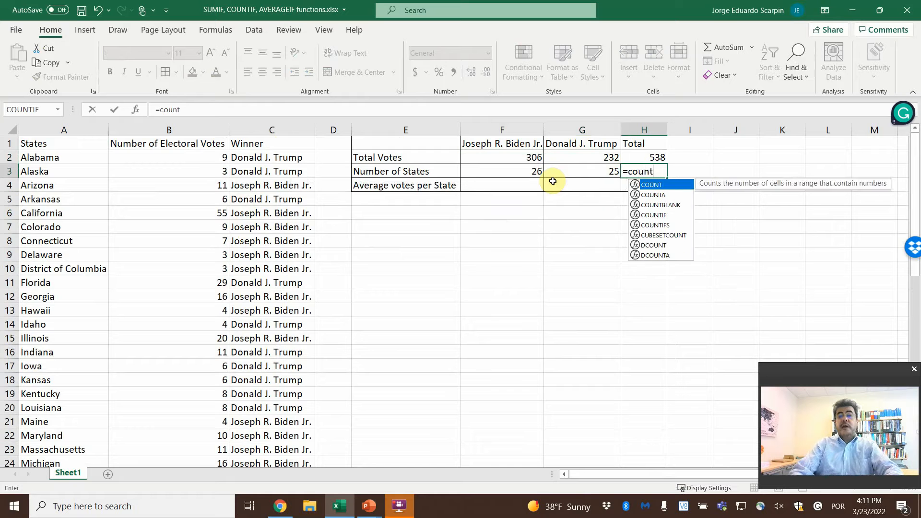
{"action": "type", "text": "("}
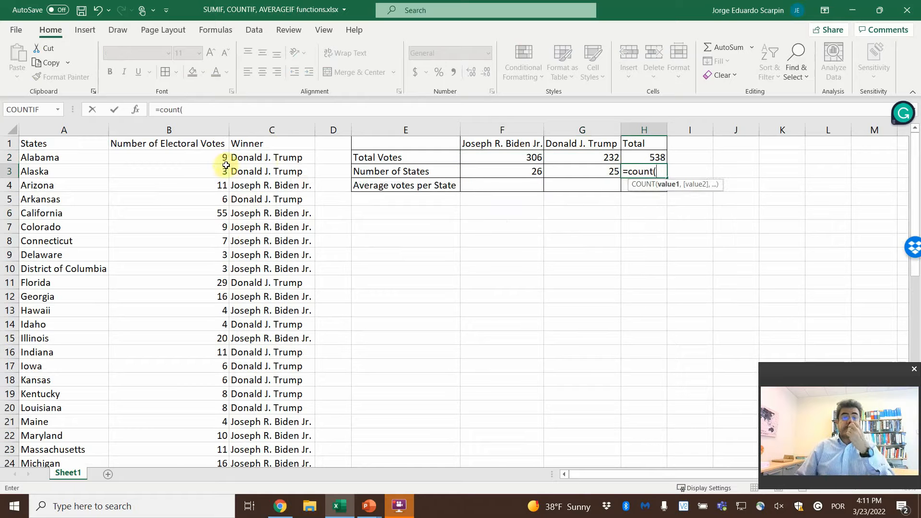
{"action": "left_click_drag", "start_coordinate": [231, 162], "coordinate": [287, 401]}
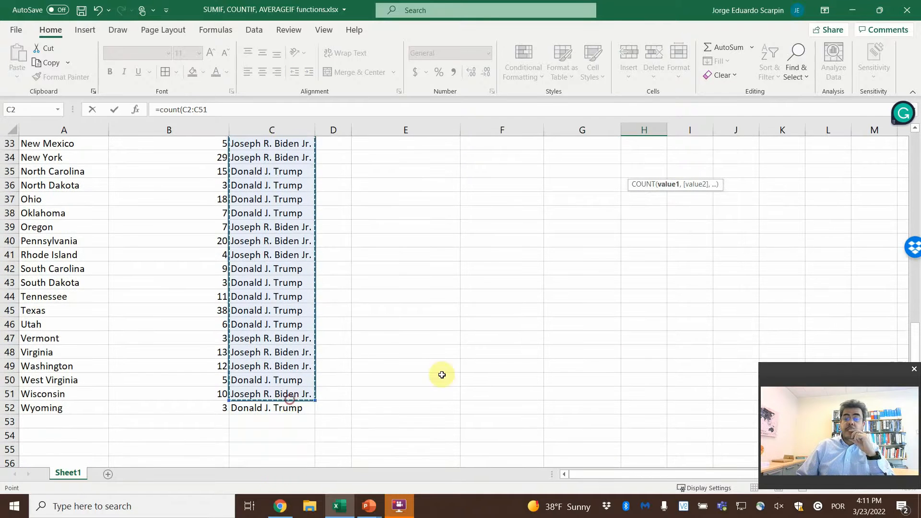
{"action": "scroll", "coordinate": [636, 364], "scroll_direction": "up", "scroll_amount": 10}
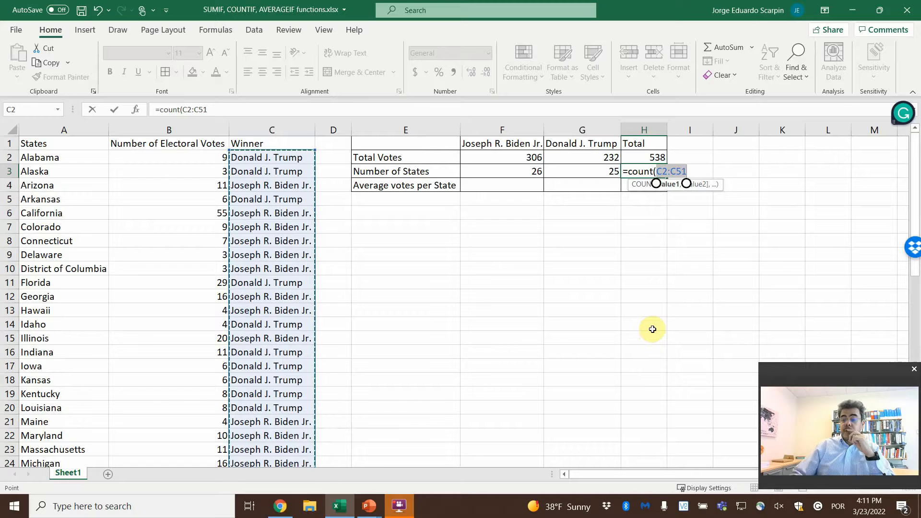
{"action": "key", "text": "Return"}
{"action": "left_click", "coordinate": [657, 172]}
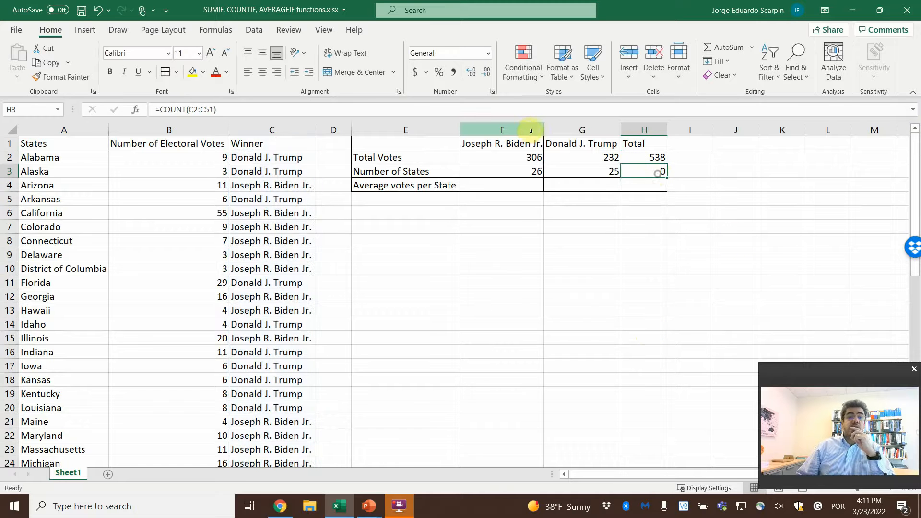
{"action": "key", "text": "Delete"}
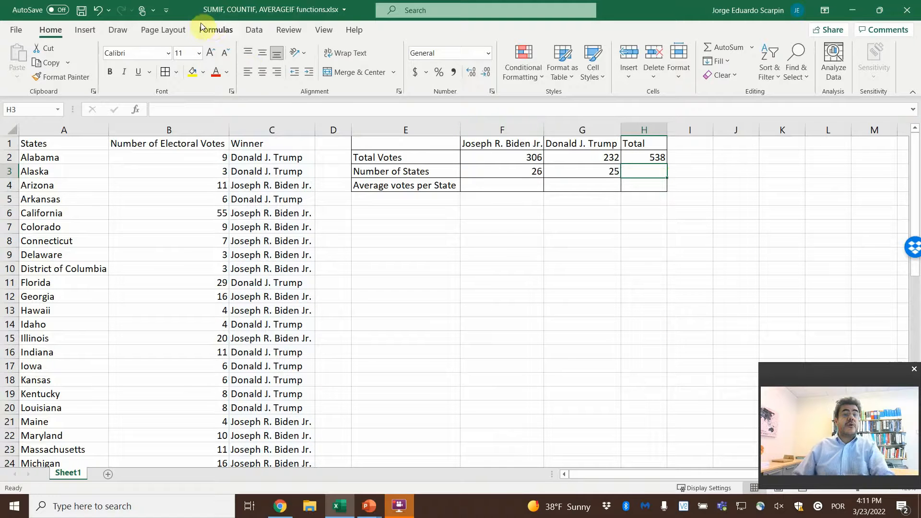
- Compare the COUNT and COUNTA descriptions in the function list and insert COUNTA in H3
{"action": "left_click", "coordinate": [216, 30]}
{"action": "left_click", "coordinate": [19, 58]}
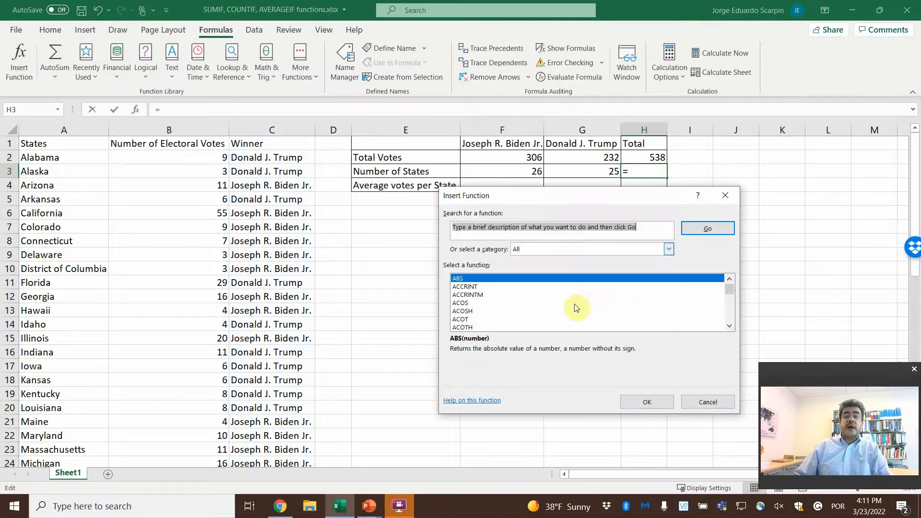
{"action": "scroll", "coordinate": [498, 307], "scroll_direction": "down", "scroll_amount": 18}
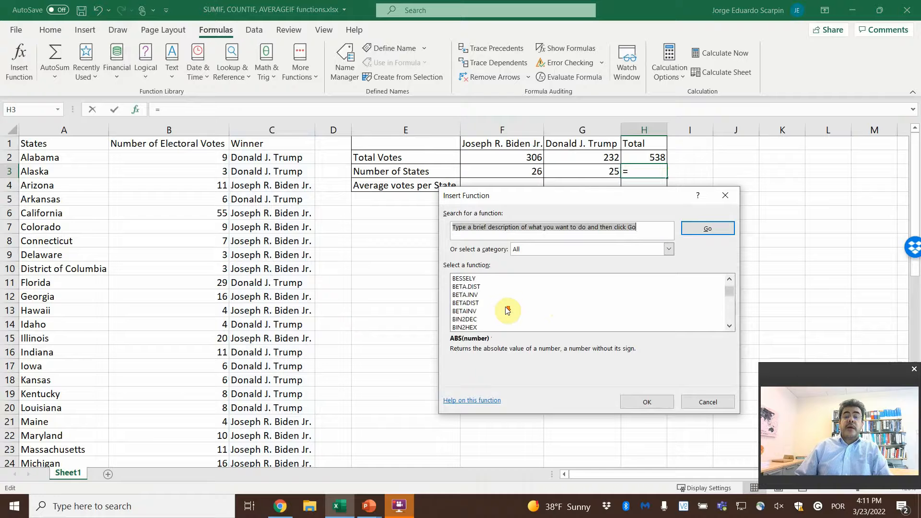
{"action": "scroll", "coordinate": [510, 313], "scroll_direction": "down", "scroll_amount": 6}
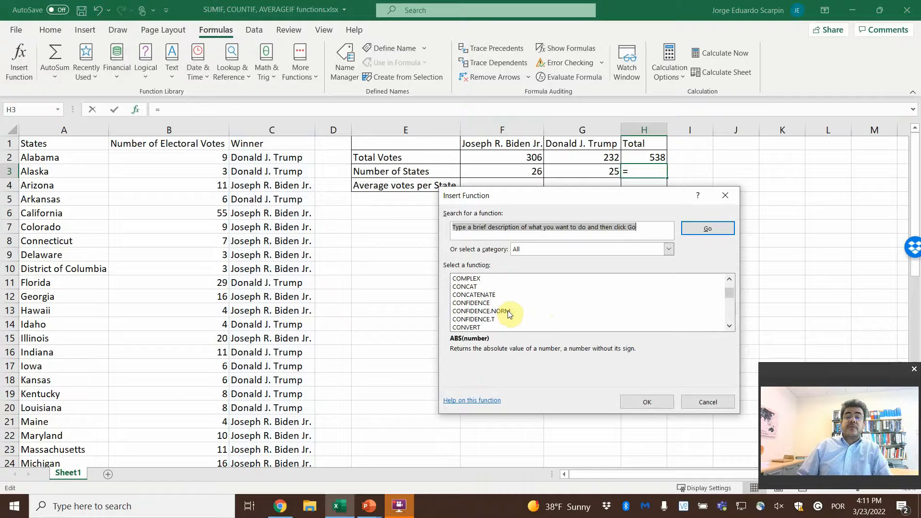
{"action": "scroll", "coordinate": [510, 314], "scroll_direction": "down", "scroll_amount": 2}
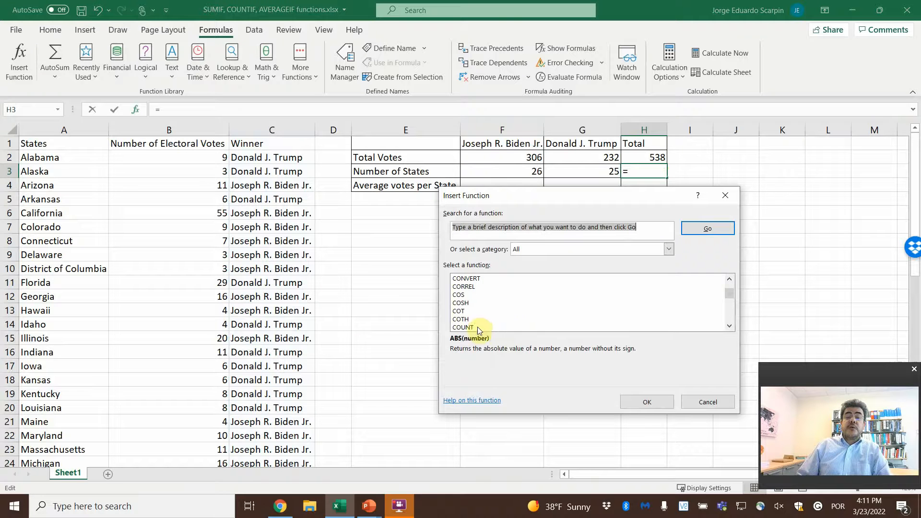
{"action": "left_click", "coordinate": [515, 326]}
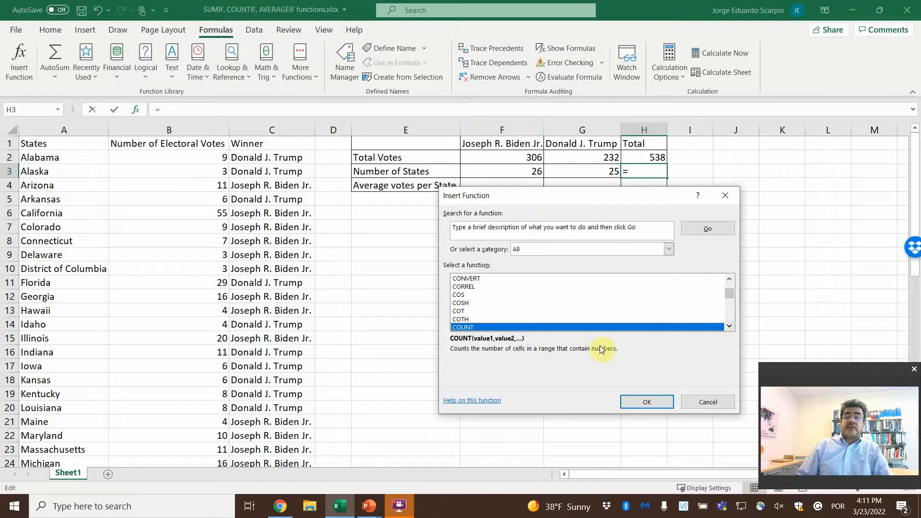
{"action": "left_click", "coordinate": [731, 329]}
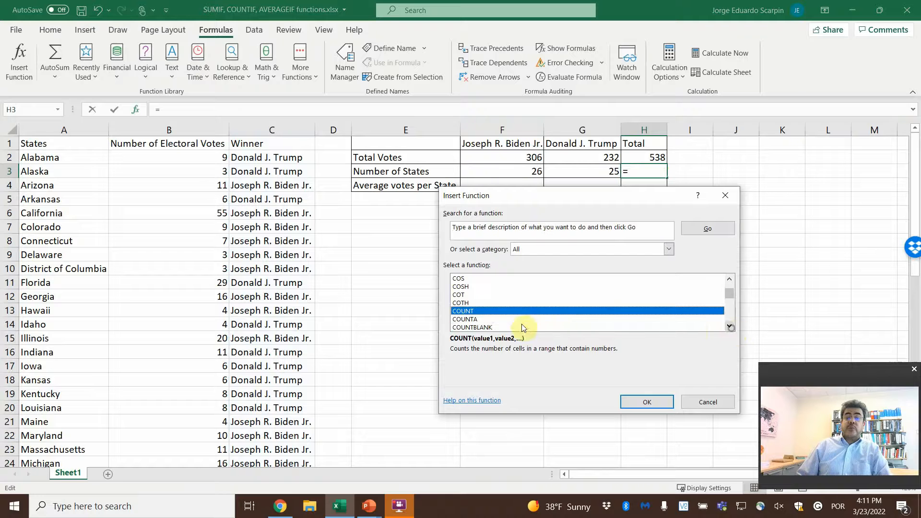
{"action": "left_click", "coordinate": [480, 326]}
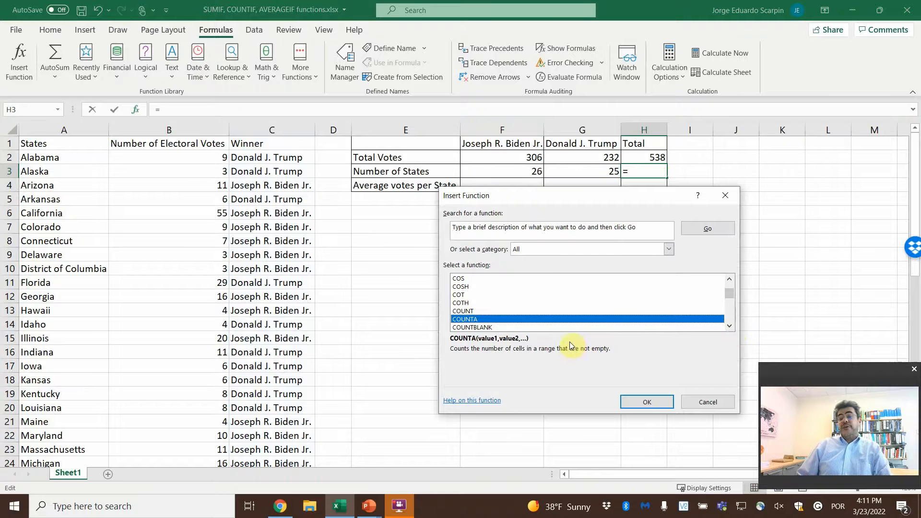
{"action": "left_click", "coordinate": [647, 402]}
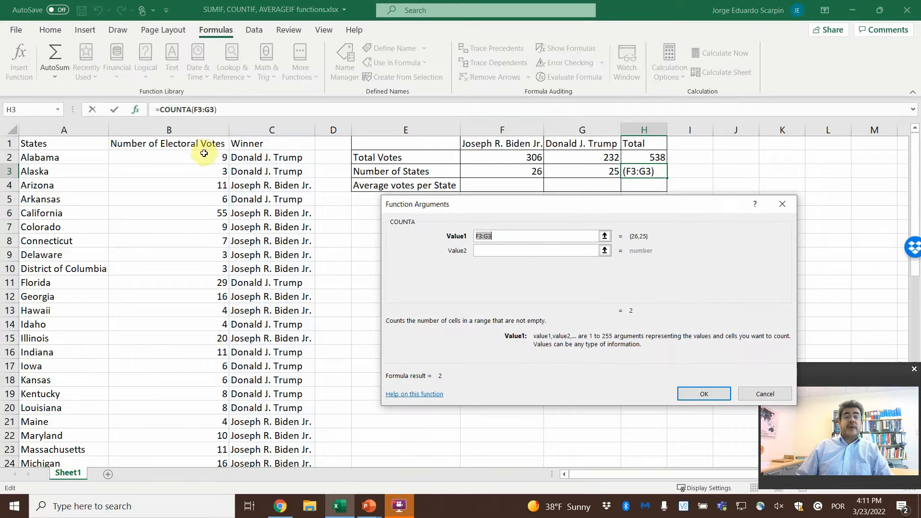
- Set COUNTA's first argument to the Winner entries C2:C52 and complete the formula in H3
{"action": "left_click_drag", "start_coordinate": [204, 153], "coordinate": [248, 379]}
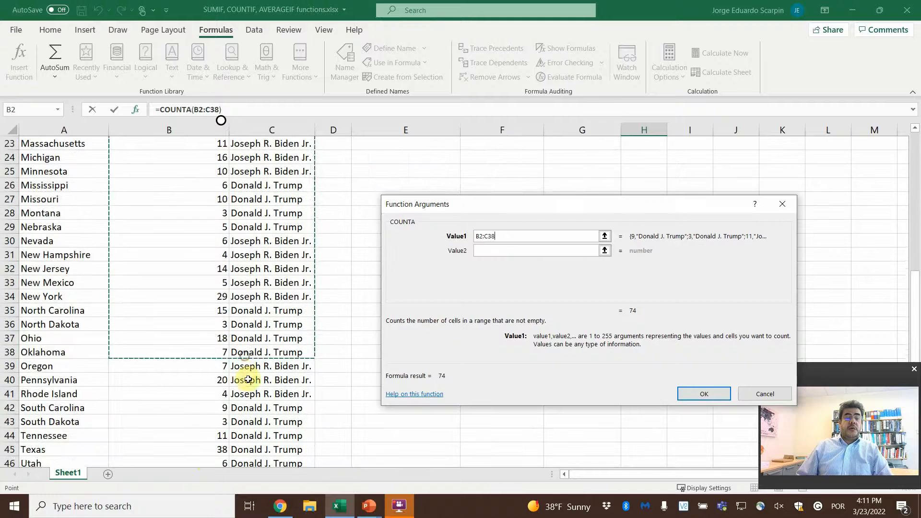
{"action": "scroll", "coordinate": [274, 222], "scroll_direction": "up", "scroll_amount": 7}
{"action": "left_click_drag", "start_coordinate": [273, 150], "coordinate": [290, 434]}
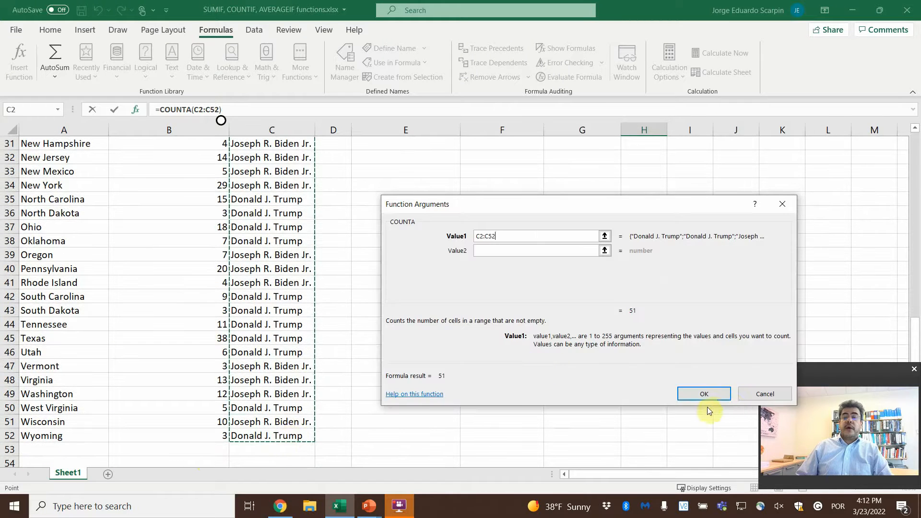
{"action": "left_click", "coordinate": [713, 393]}
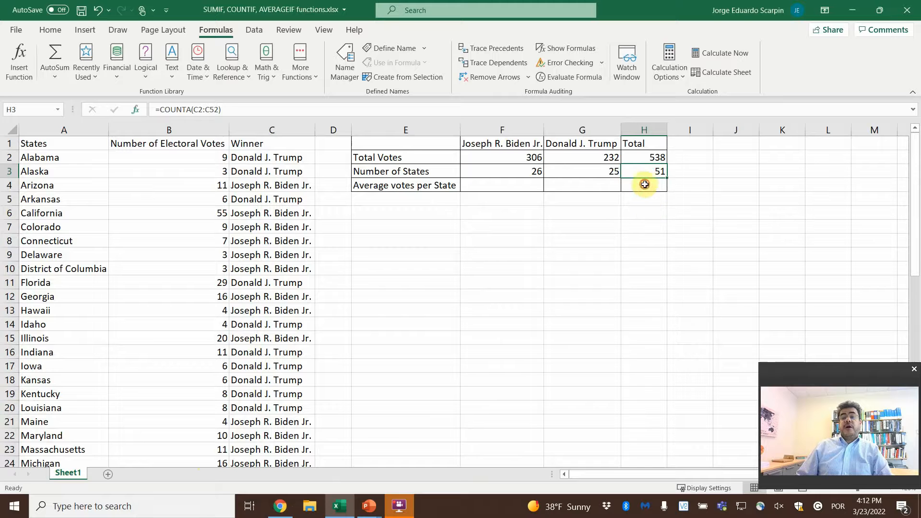
- Calculate the overall average votes per state in H4 with AVERAGE over B2:B52
{"action": "left_click", "coordinate": [644, 184]}
{"action": "type", "text": "=ave"}
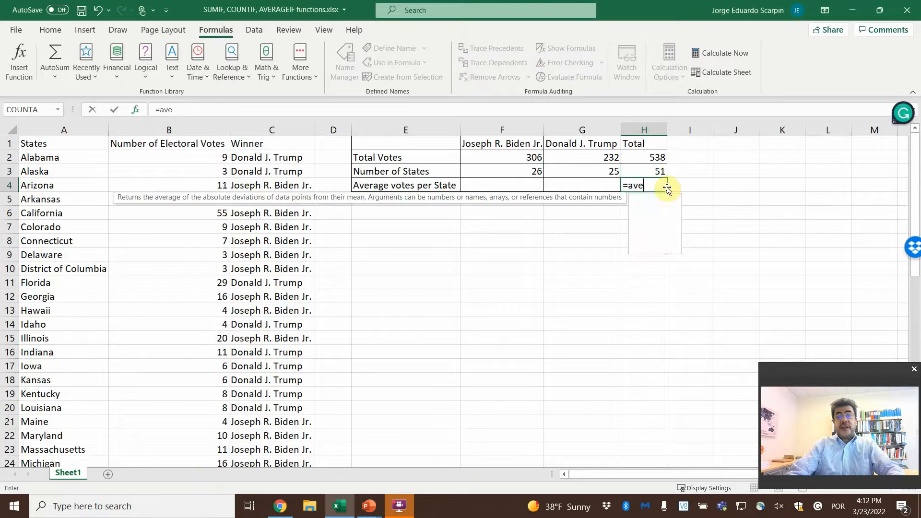
{"action": "type", "text": "rage("}
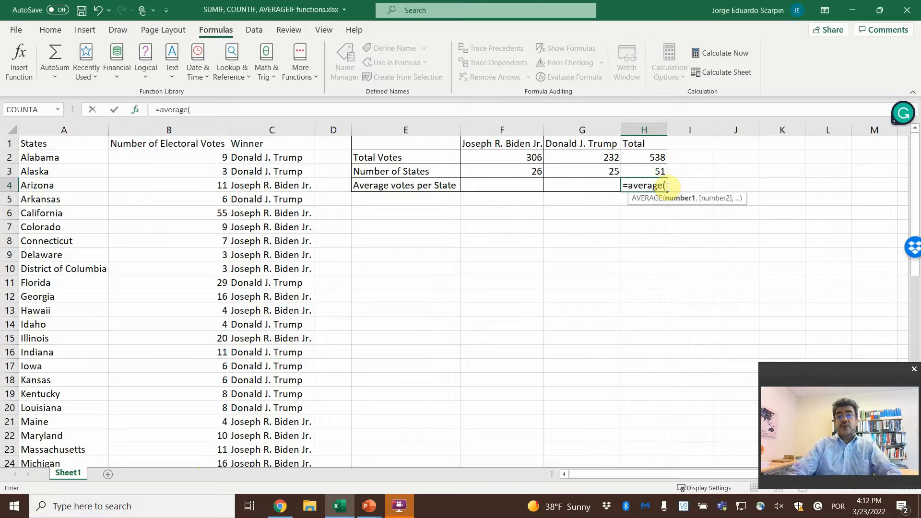
{"action": "left_click_drag", "start_coordinate": [204, 158], "coordinate": [220, 439]}
{"action": "key", "text": "Return"}
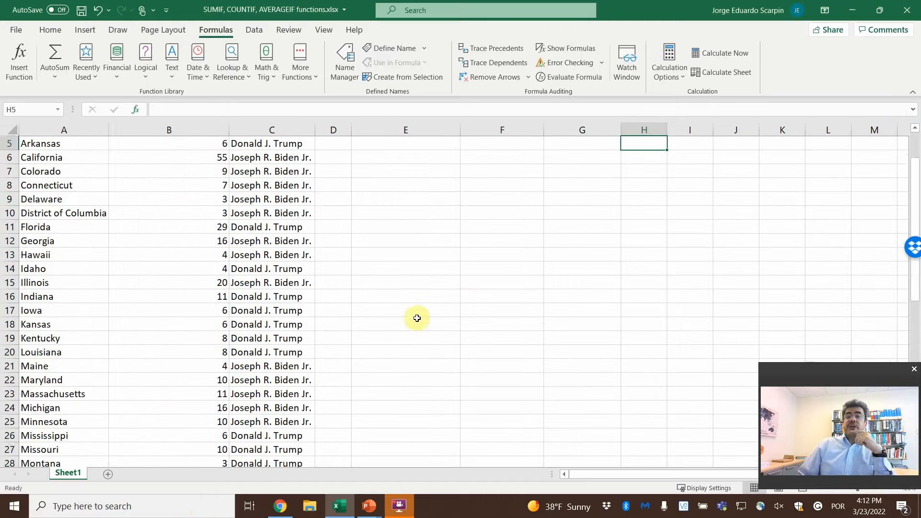
- Format the average in H4 to show two decimal places
{"action": "left_click", "coordinate": [643, 186]}
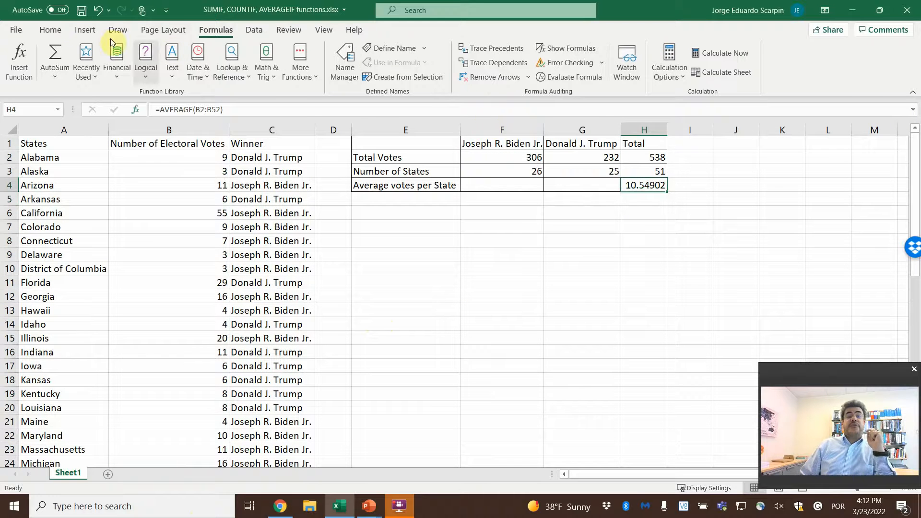
{"action": "left_click", "coordinate": [50, 29]}
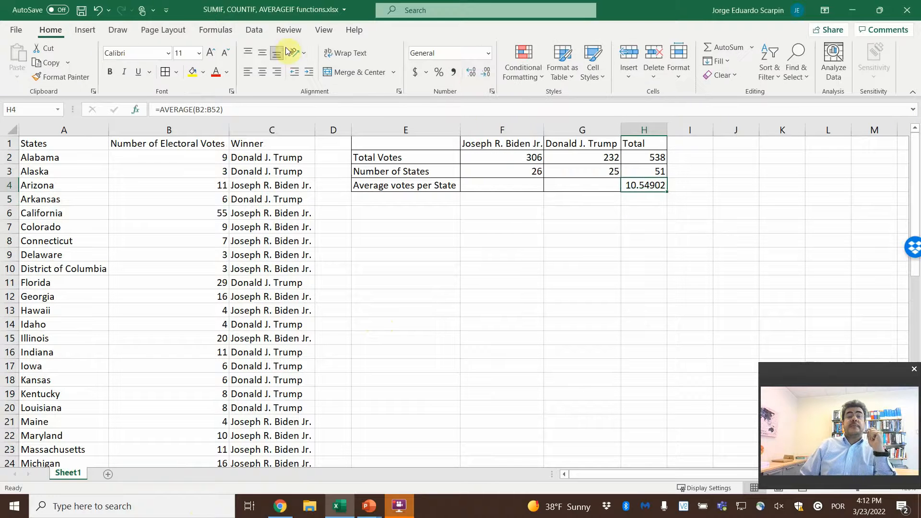
{"action": "left_click", "coordinate": [488, 72]}
{"action": "left_click", "coordinate": [488, 73]}
{"action": "left_click", "coordinate": [488, 72]}
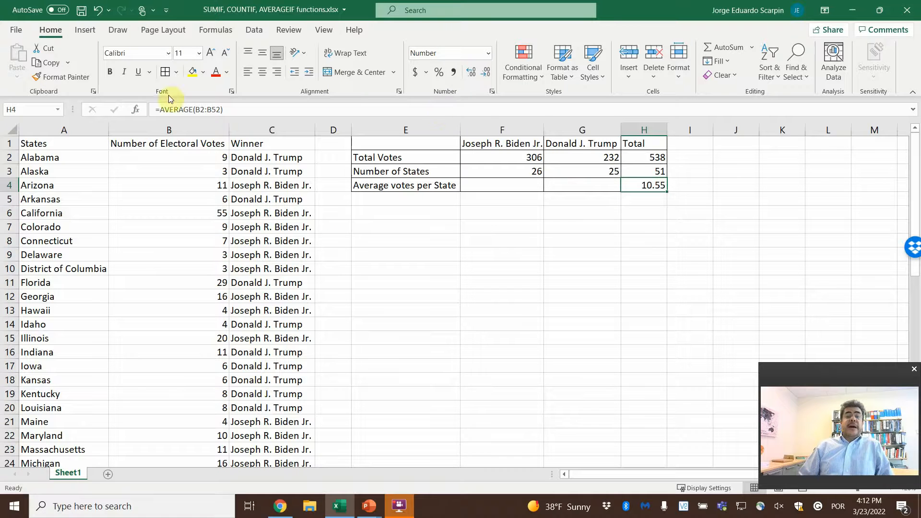
- Copy H4's number formatting to the candidates' average cells F4:G4
{"action": "left_click", "coordinate": [73, 78]}
{"action": "left_click_drag", "start_coordinate": [577, 183], "coordinate": [528, 181]}
{"action": "left_click", "coordinate": [515, 182]}
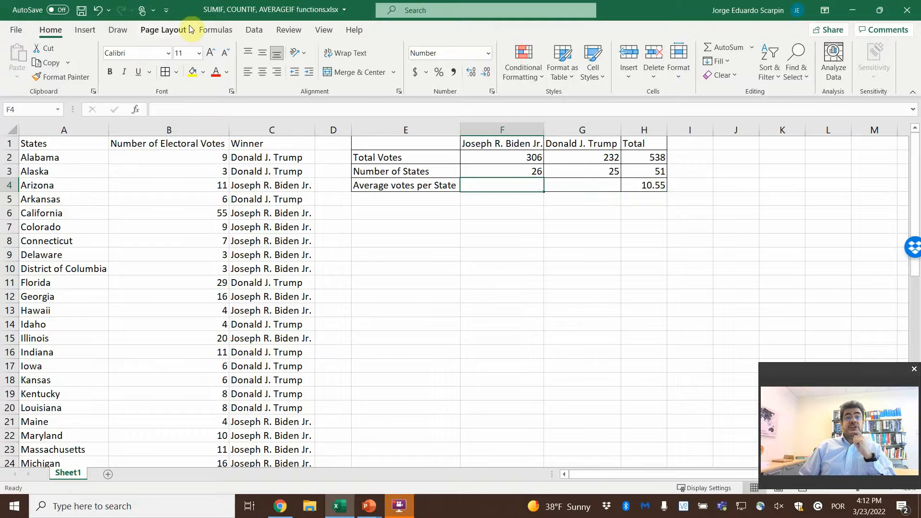
{"action": "left_click", "coordinate": [216, 31]}
{"action": "left_click", "coordinate": [19, 60]}
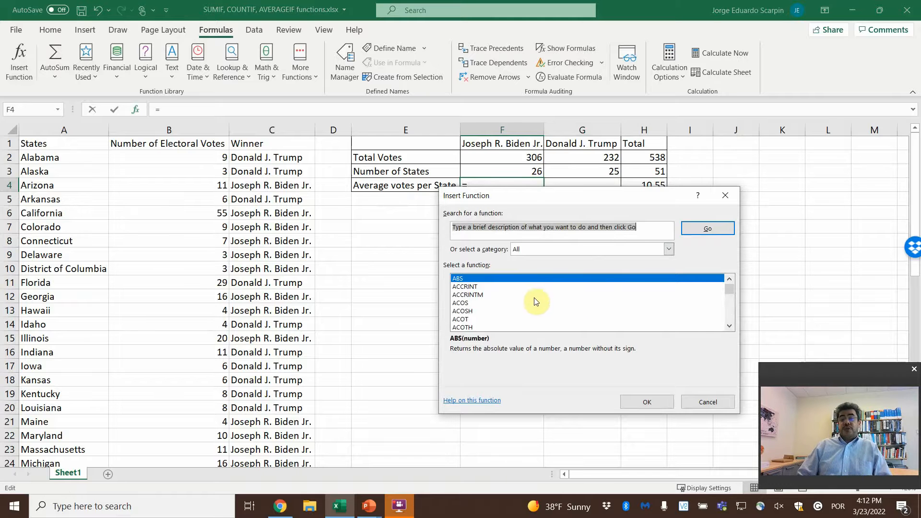
{"action": "scroll", "coordinate": [534, 302], "scroll_direction": "down", "scroll_amount": 2}
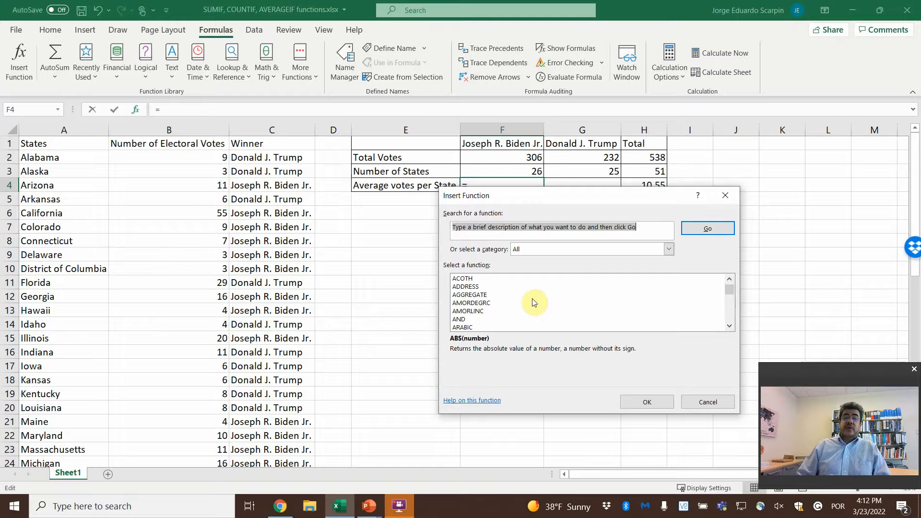
{"action": "scroll", "coordinate": [532, 304], "scroll_direction": "down", "scroll_amount": 4}
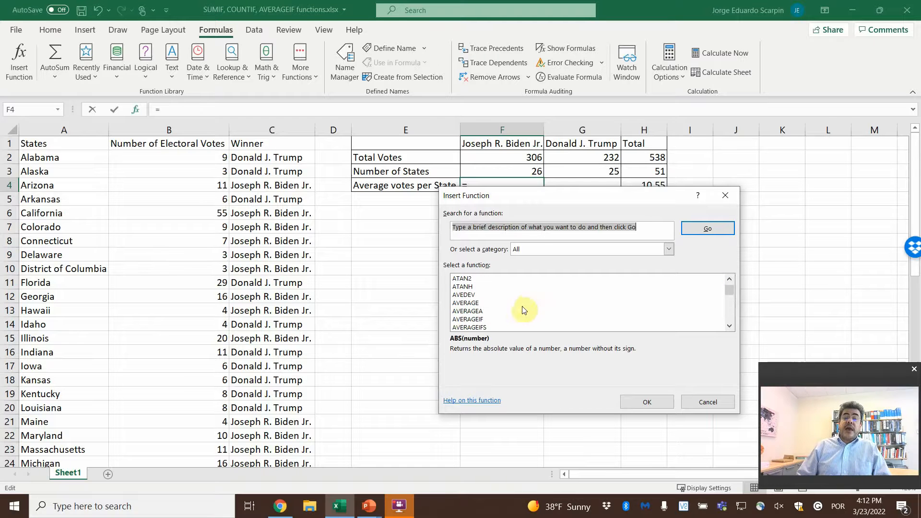
{"action": "left_click", "coordinate": [473, 319]}
{"action": "left_click", "coordinate": [646, 402]}
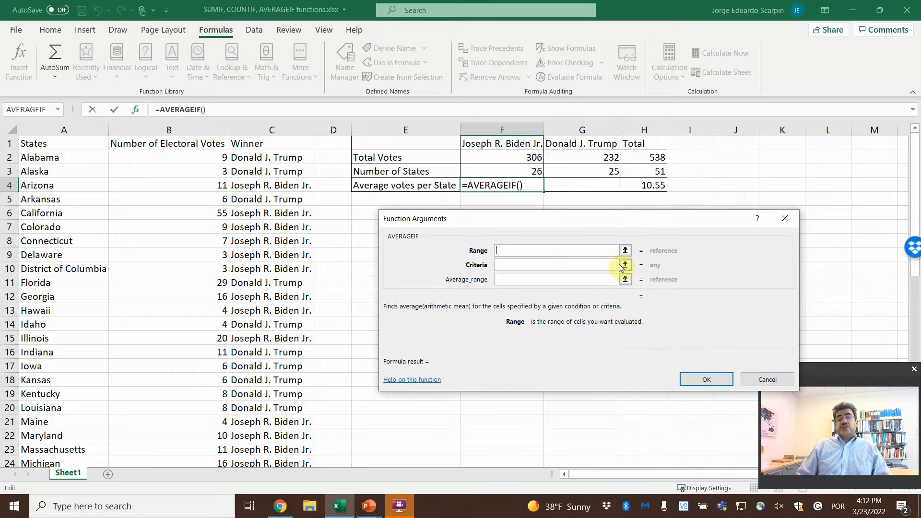
{"action": "left_click", "coordinate": [766, 380]}
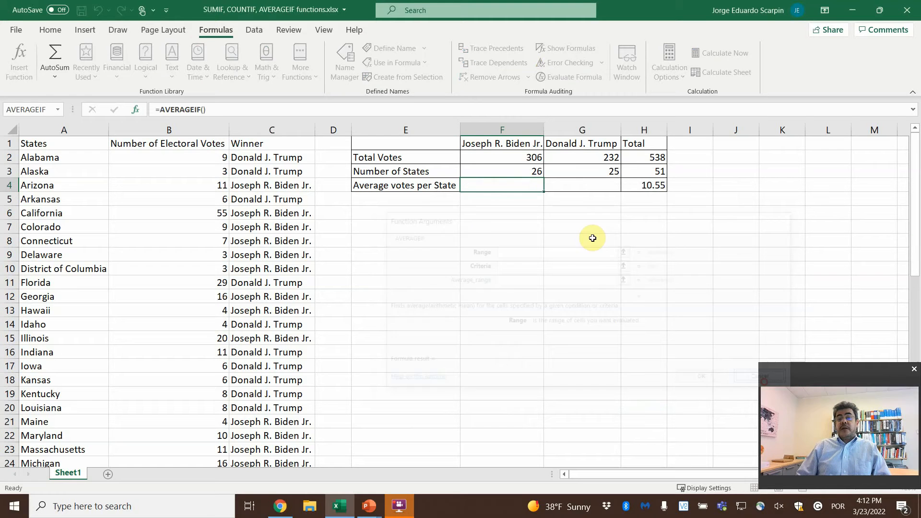
- Examine the function arguments of the SUMIF formula in F2 and the COUNTIF formula in F3 without changing them
{"action": "left_click", "coordinate": [515, 157]}
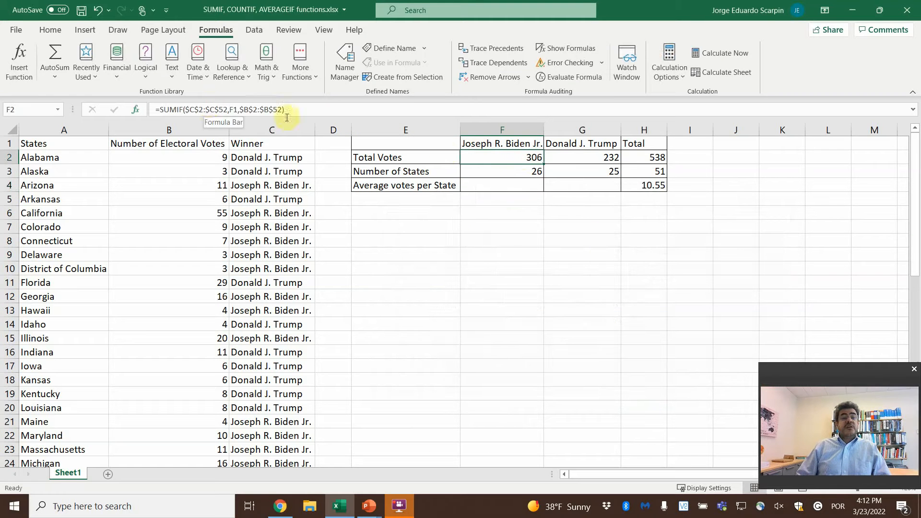
{"action": "left_click", "coordinate": [12, 56]}
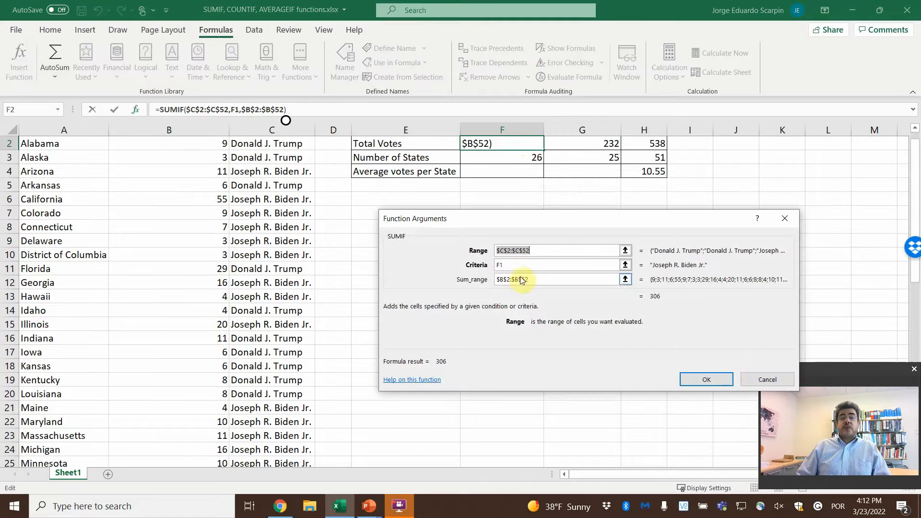
{"action": "left_click", "coordinate": [767, 378]}
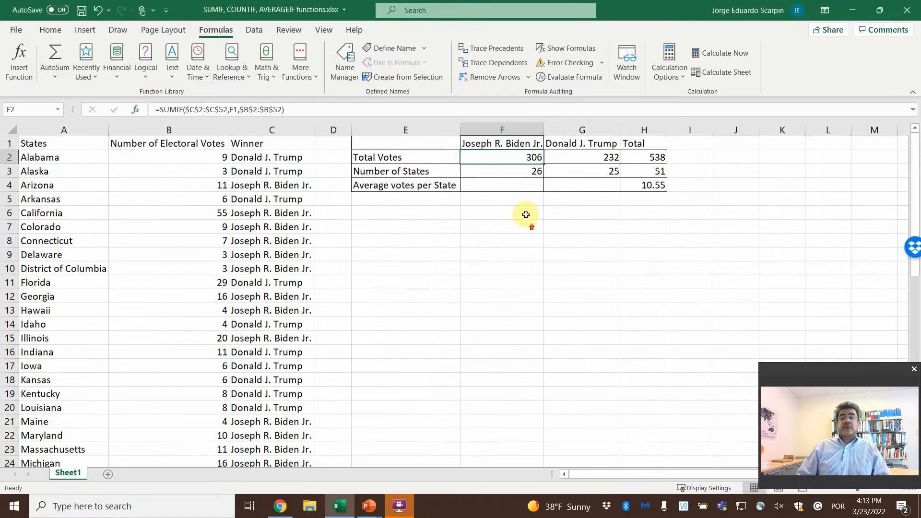
{"action": "left_click", "coordinate": [24, 58]}
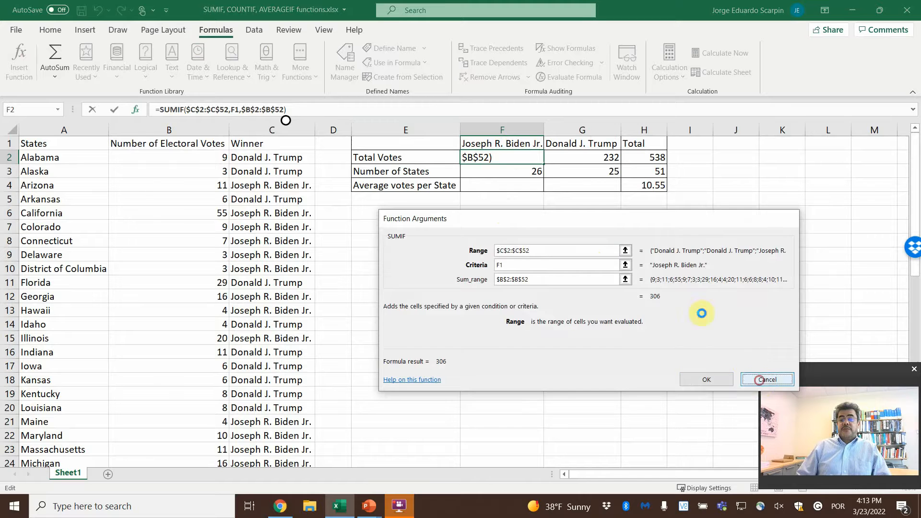
{"action": "left_click", "coordinate": [767, 379]}
{"action": "left_click", "coordinate": [501, 171]}
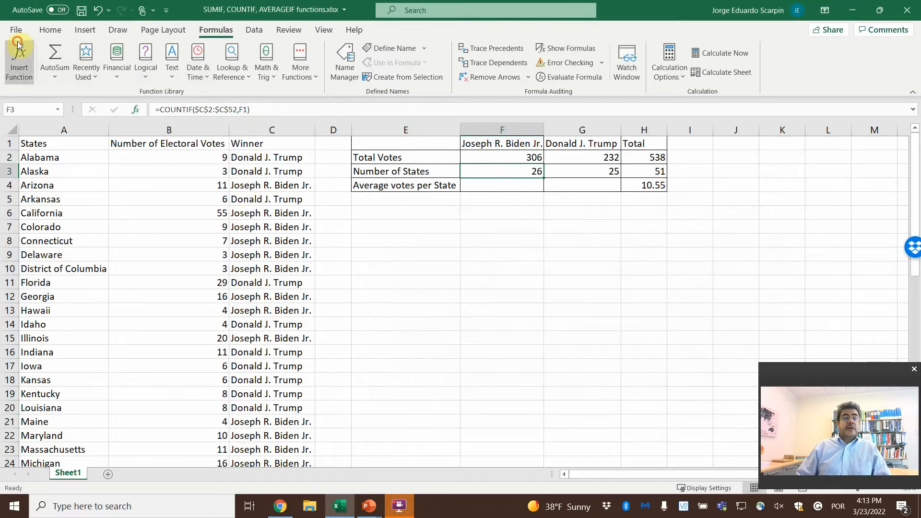
{"action": "left_click", "coordinate": [19, 59]}
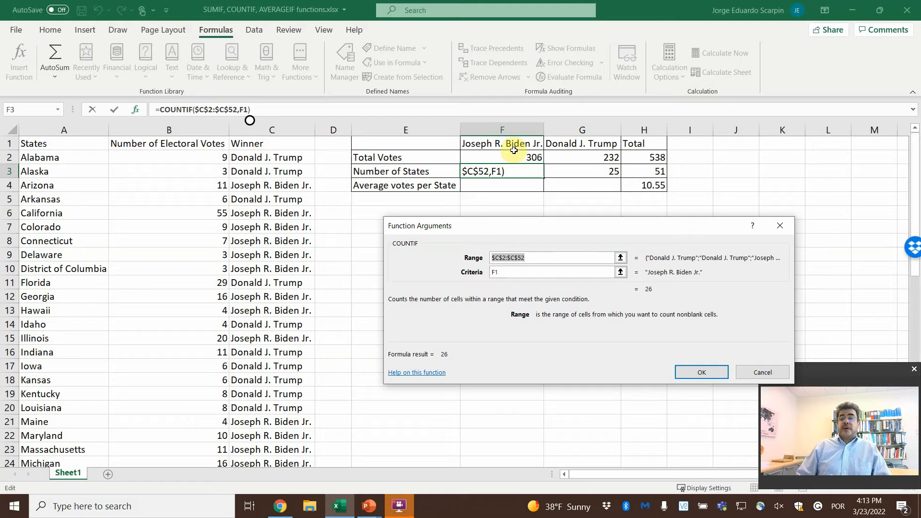
{"action": "left_click", "coordinate": [705, 372]}
- Insert an AVERAGEIF function in F4 and set its Range to the Winner entries as the absolute reference $C$2:$C$52
{"action": "left_click", "coordinate": [508, 188]}
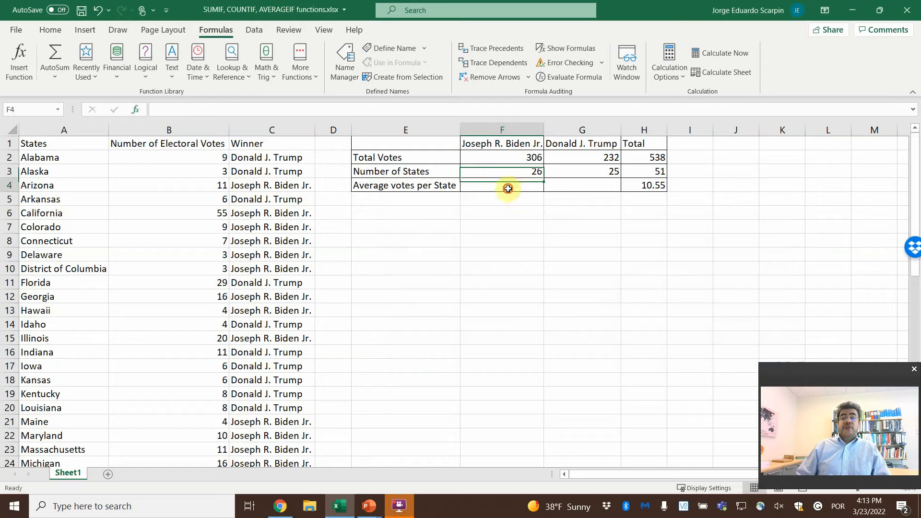
{"action": "left_click", "coordinate": [19, 62]}
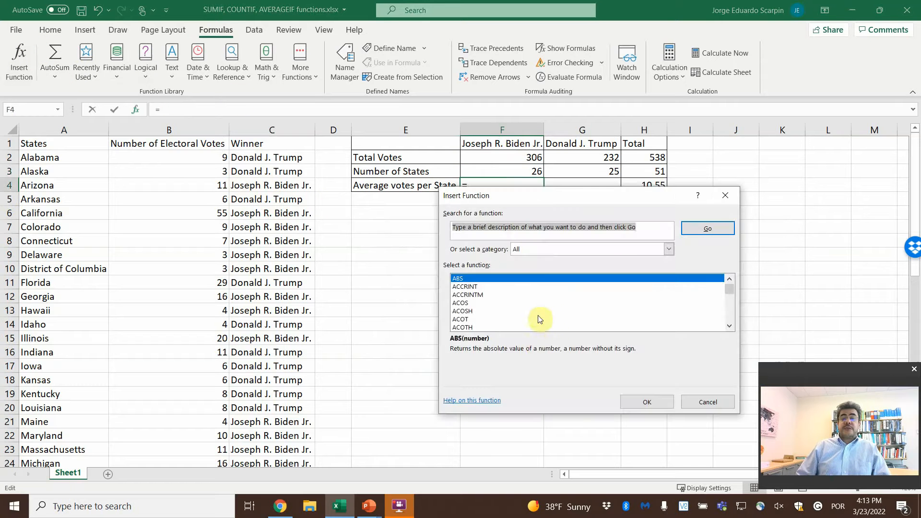
{"action": "scroll", "coordinate": [539, 319], "scroll_direction": "down", "scroll_amount": 6}
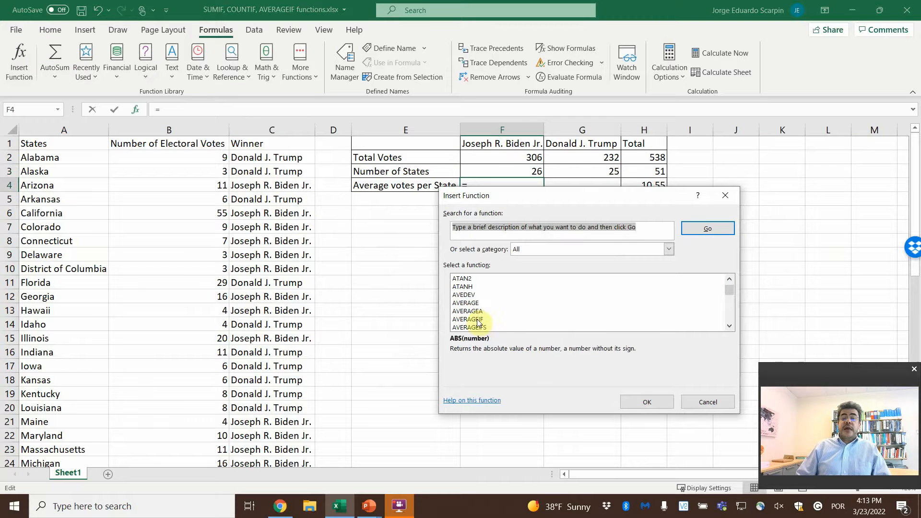
{"action": "left_click", "coordinate": [478, 319]}
{"action": "left_click", "coordinate": [635, 406]}
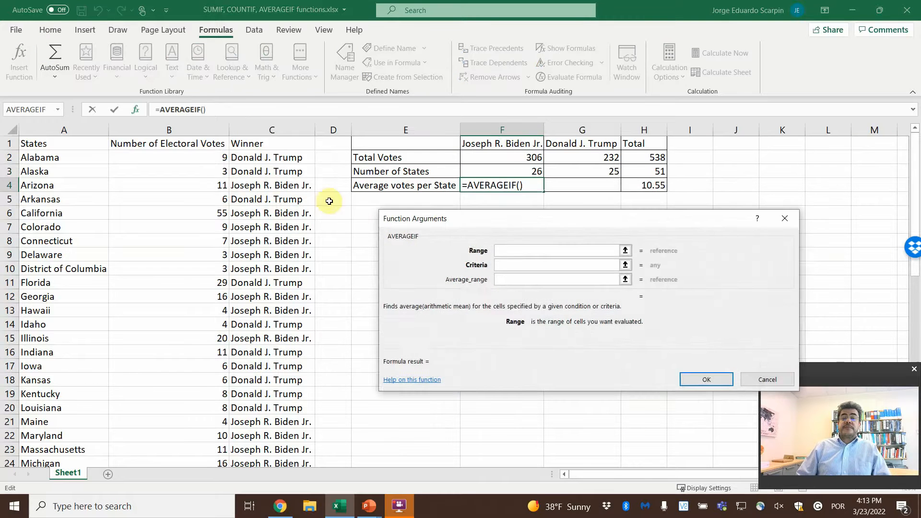
{"action": "left_click_drag", "start_coordinate": [269, 157], "coordinate": [291, 429]}
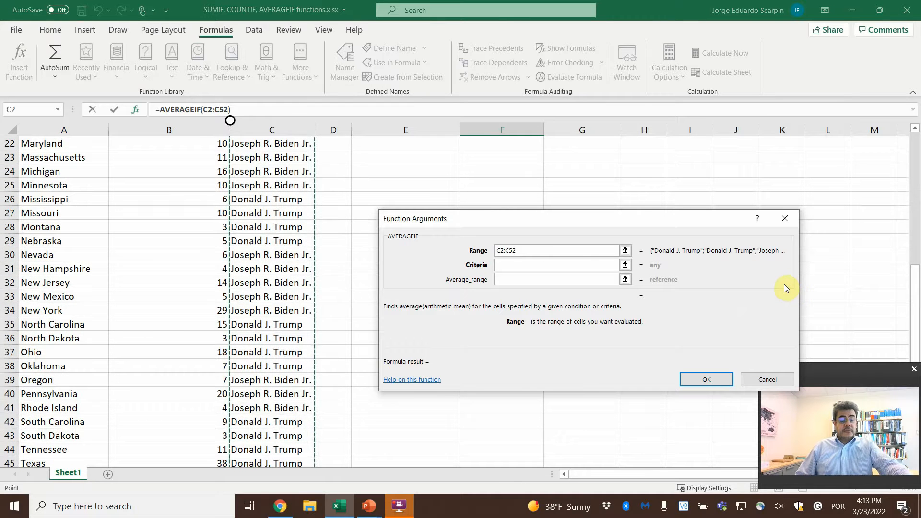
{"action": "key", "text": "F4"}
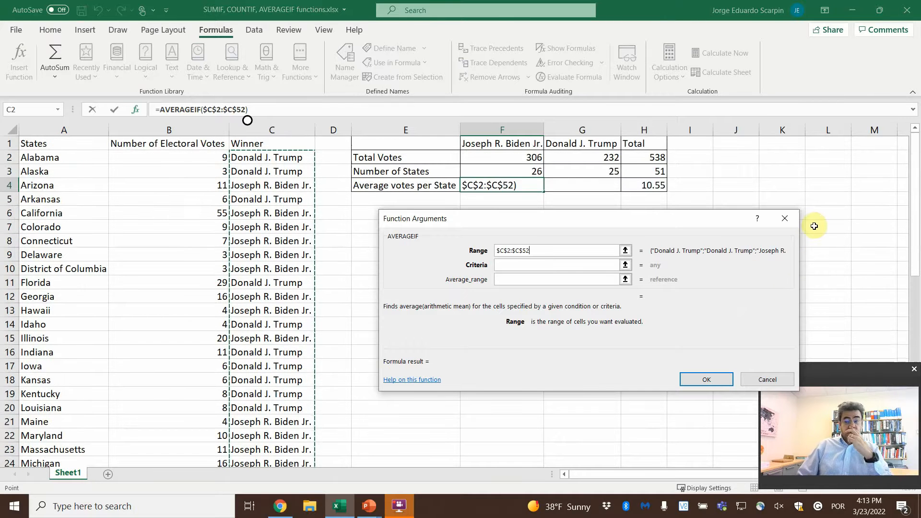
- Set AVERAGEIF's Criteria to F1 and Average_range to the electoral votes $B$2:$B$52, and complete the formula in F4
{"action": "left_click", "coordinate": [513, 262]}
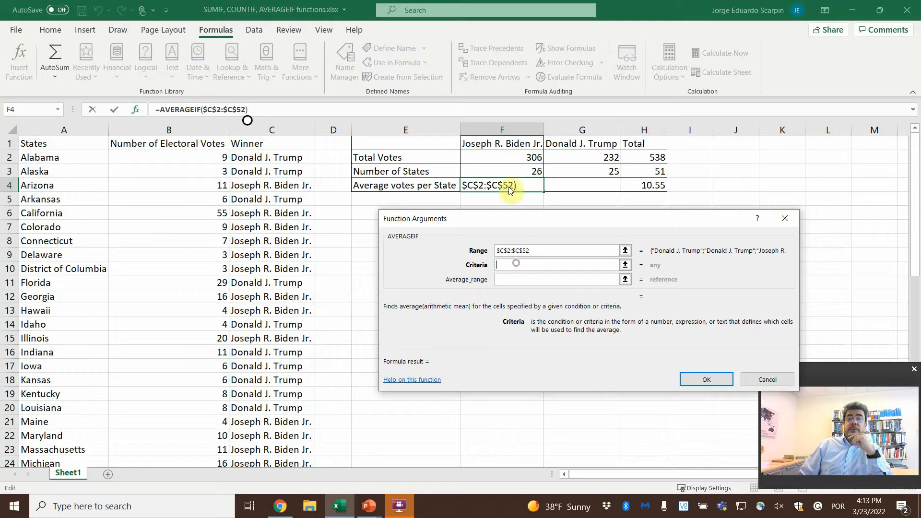
{"action": "left_click", "coordinate": [502, 144]}
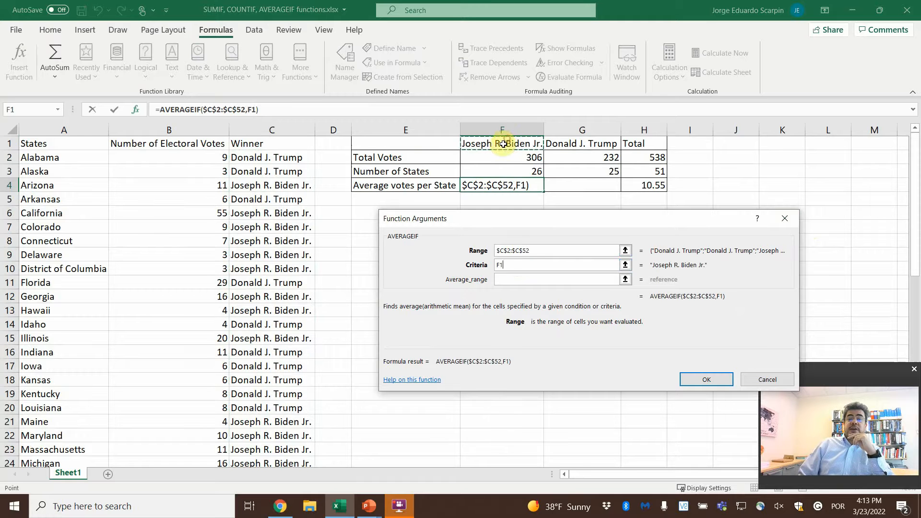
{"action": "left_click", "coordinate": [515, 281]}
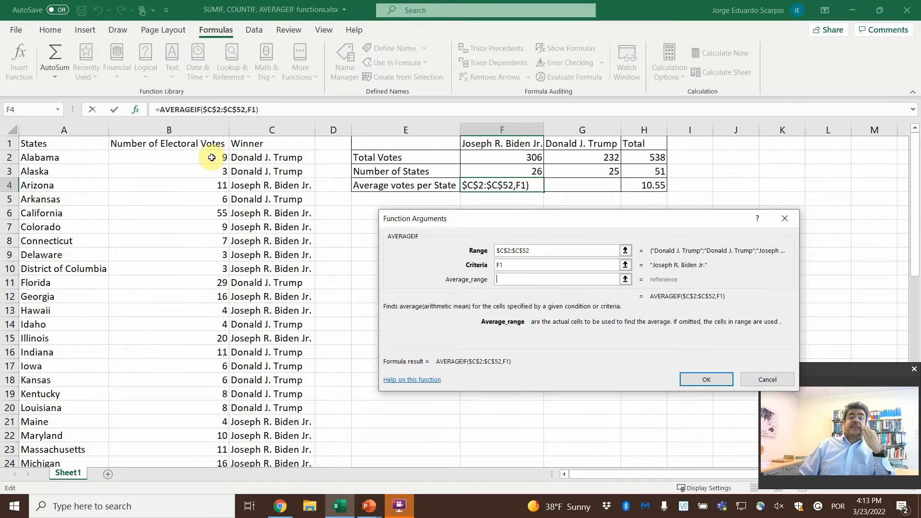
{"action": "left_click_drag", "start_coordinate": [212, 158], "coordinate": [220, 437]}
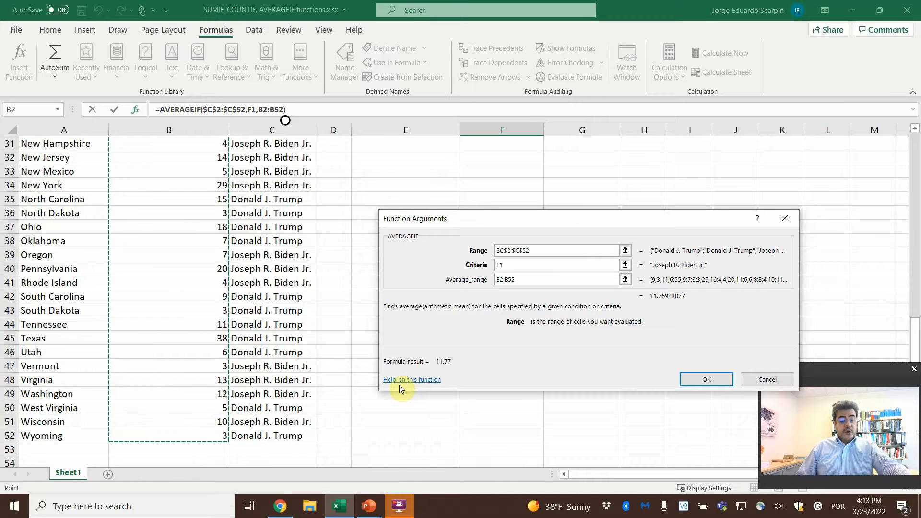
{"action": "key", "text": "F4"}
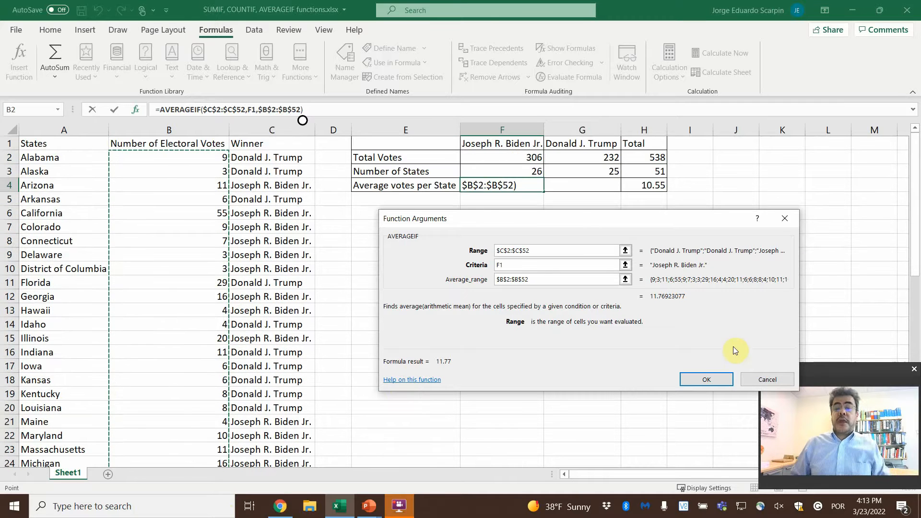
{"action": "left_click", "coordinate": [706, 383]}
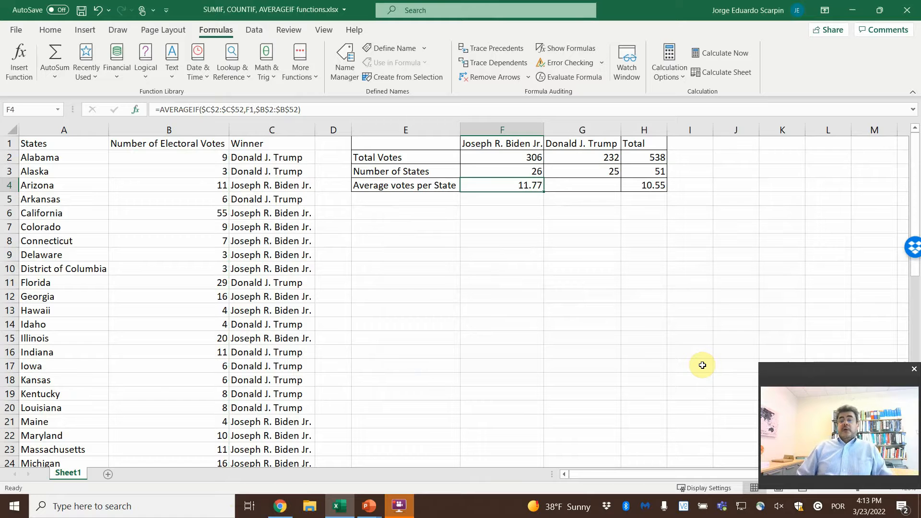
- Copy the AVERAGEIF formula from F4 to G4 for the second candidate
{"action": "key", "text": "ctrl+c"}
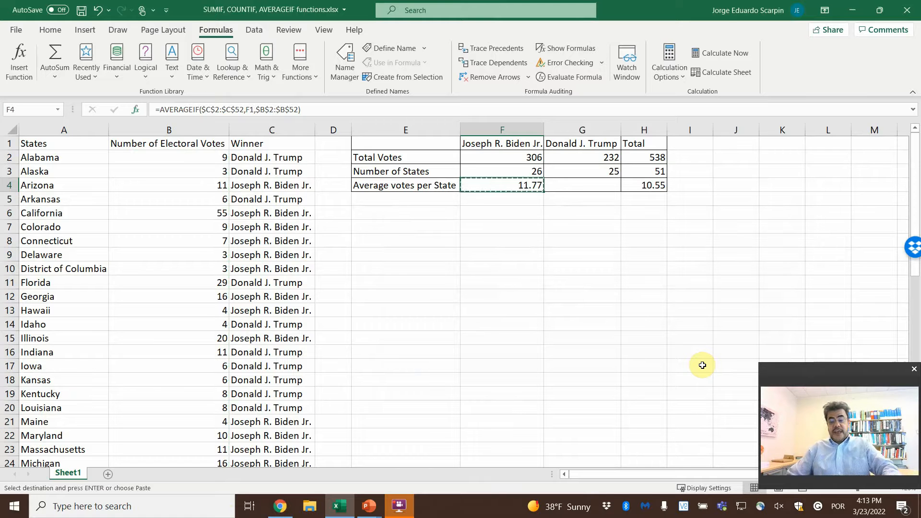
{"action": "key", "text": "Right"}
{"action": "key", "text": "Return"}
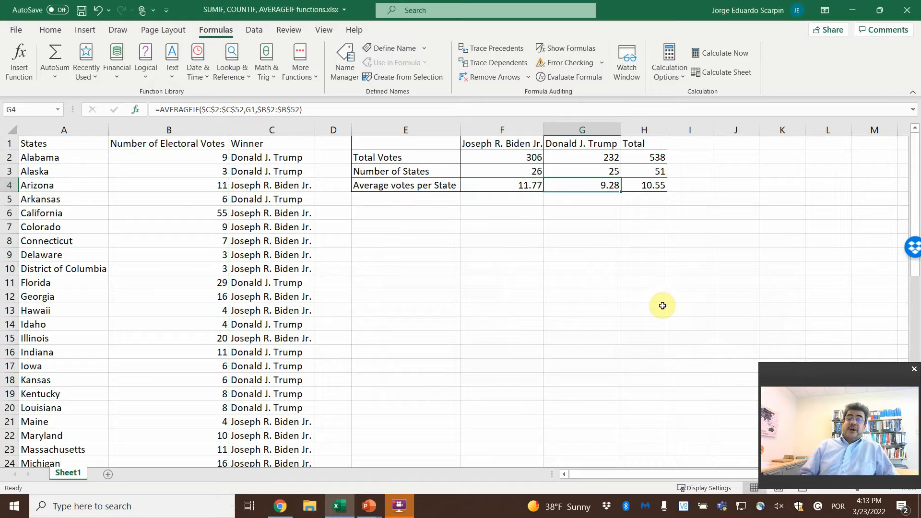
- Review both candidates' total votes, number of states and average votes per state in the summary table
{"action": "left_click", "coordinate": [517, 155]}
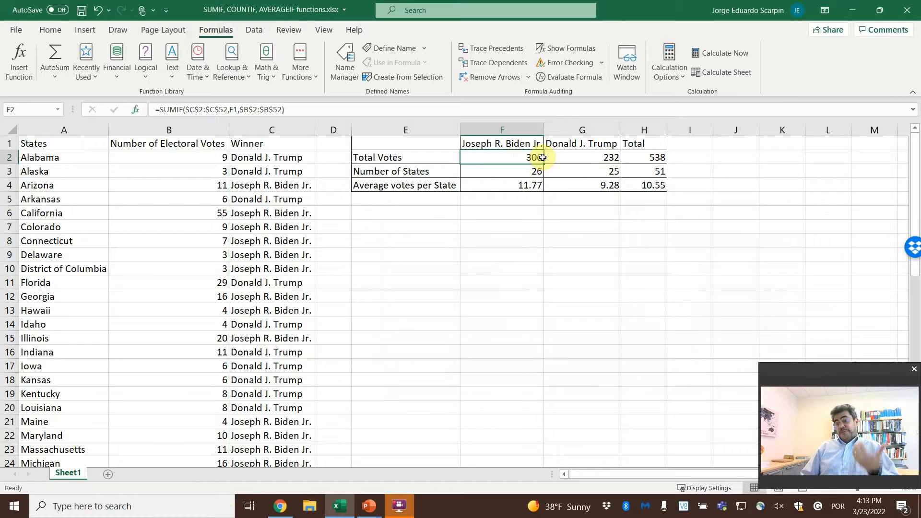
{"action": "left_click_drag", "start_coordinate": [543, 157], "coordinate": [559, 174]}
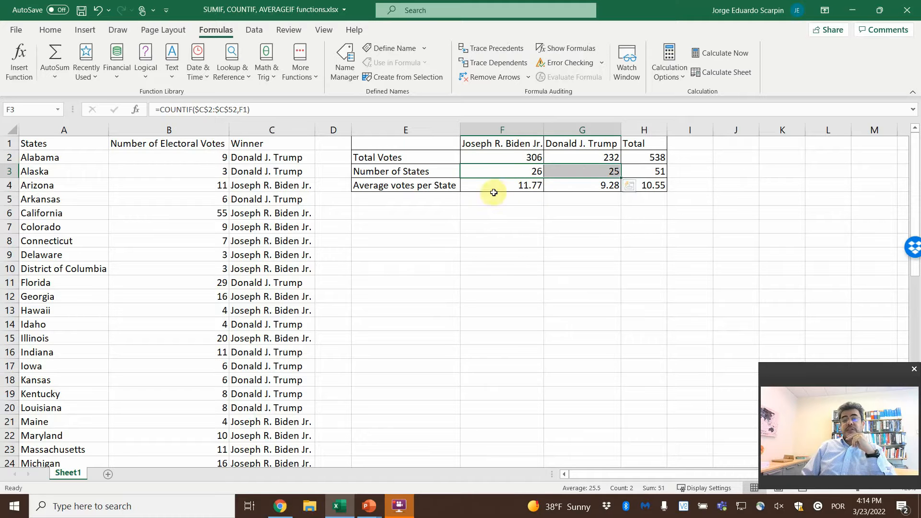
{"action": "left_click", "coordinate": [491, 190]}
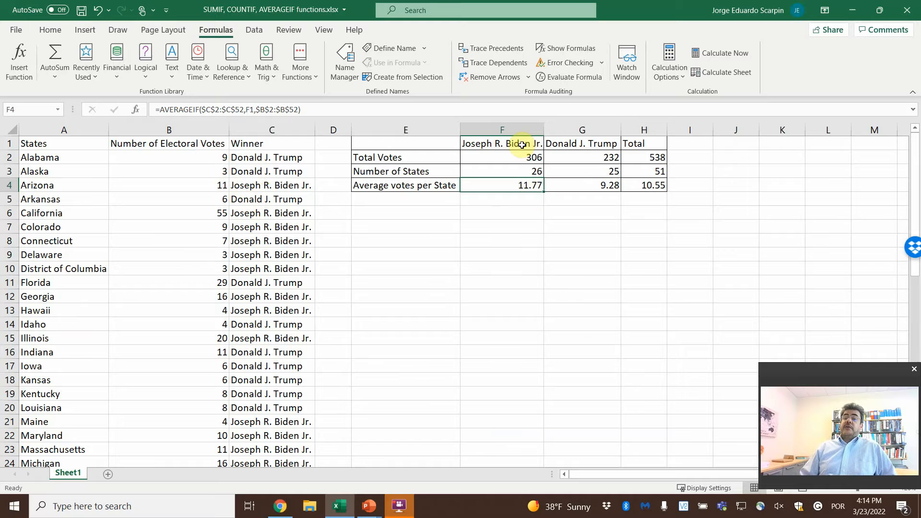
{"action": "left_click", "coordinate": [582, 185]}
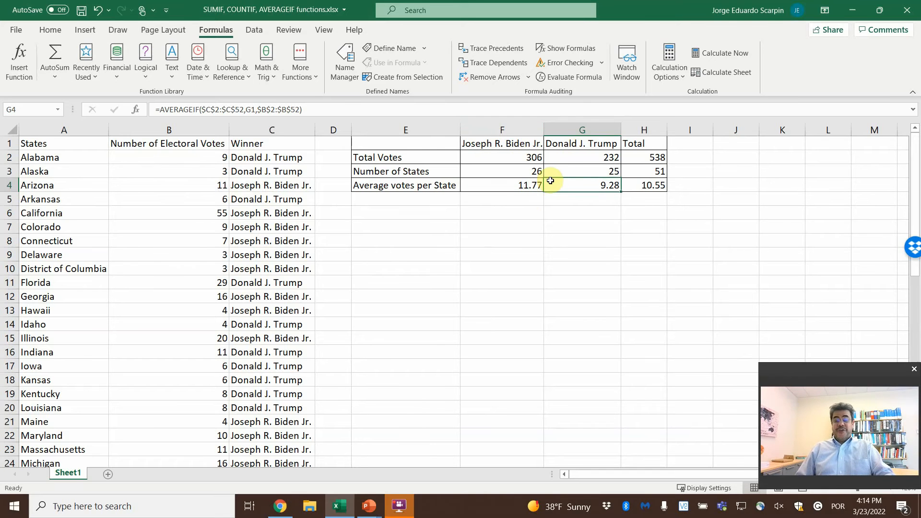
- Switch to the PowerPoint slide show and advance from the AVERAGEIF function slide to the closing Thank you slide
{"action": "key", "text": "alt+Tab"}
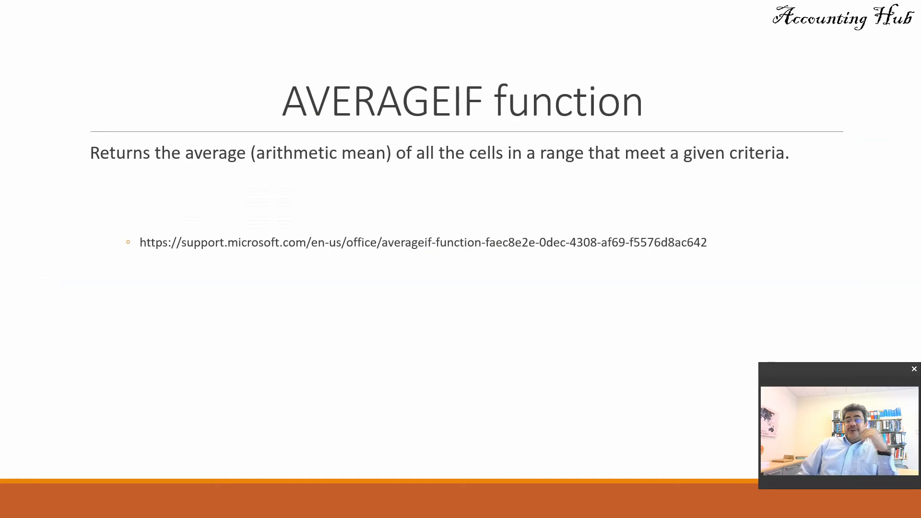
{"action": "left_click", "coordinate": [559, 192]}
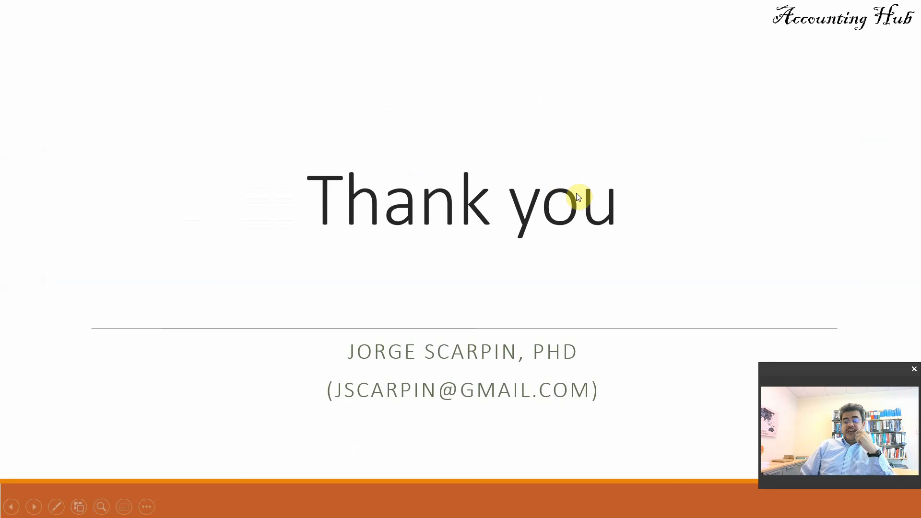